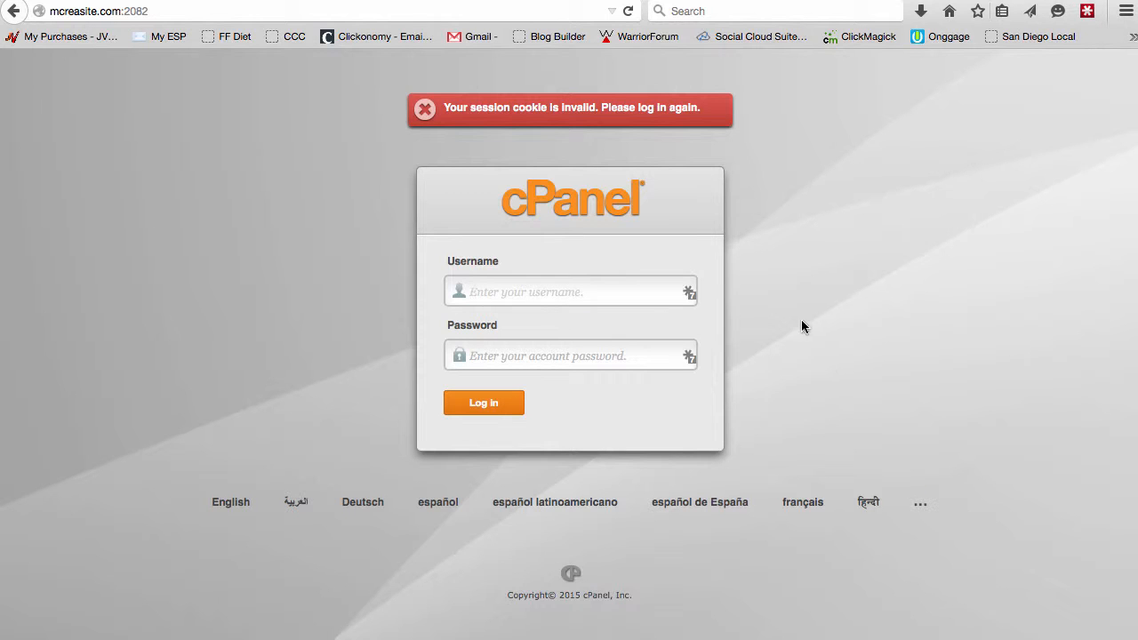
# Log in to cPanel by filling the username and account password from the saved site credentials.
pyautogui.click(690, 294)
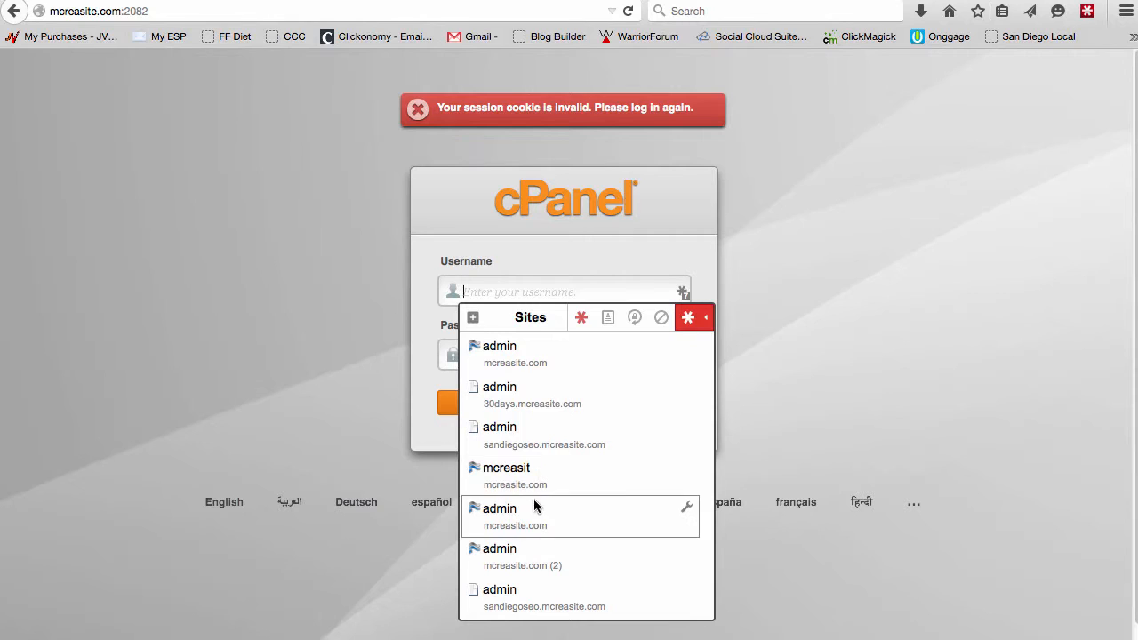
pyautogui.click(530, 483)
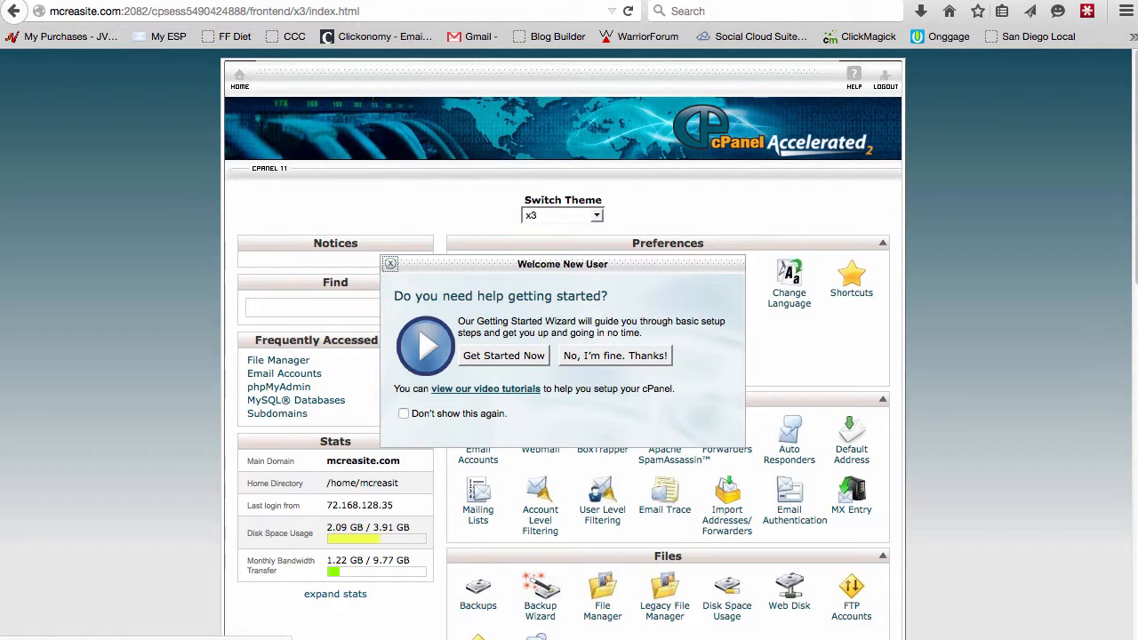
# Open the welcome dialog's video tutorials link in a new tab and switch to that tab.
pyautogui.click(119, 15)
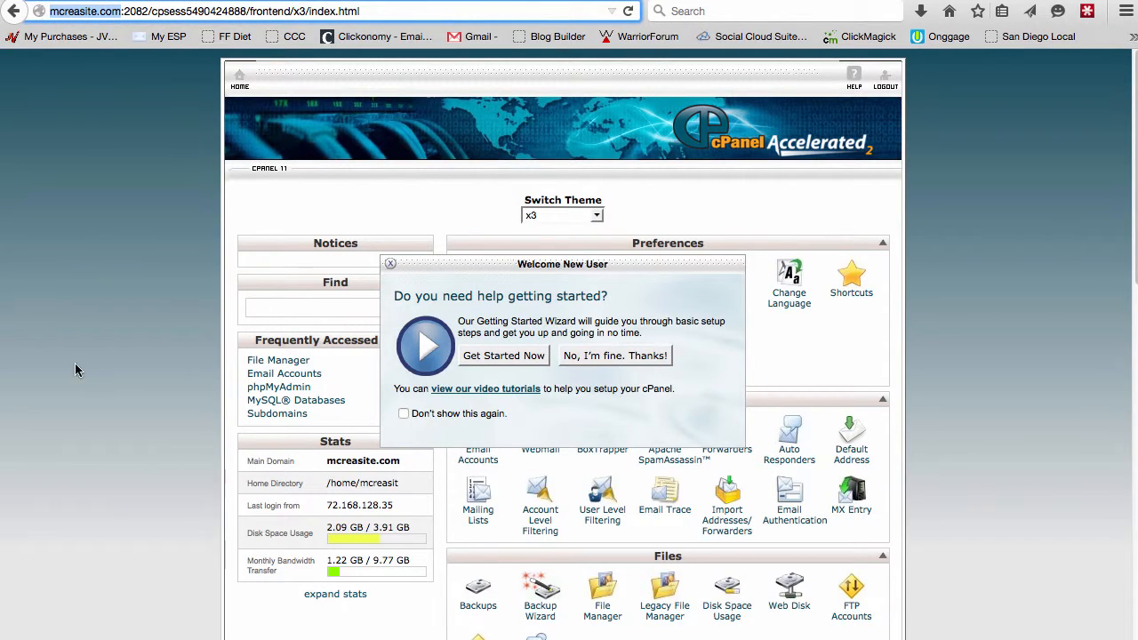
pyautogui.click(88, 433)
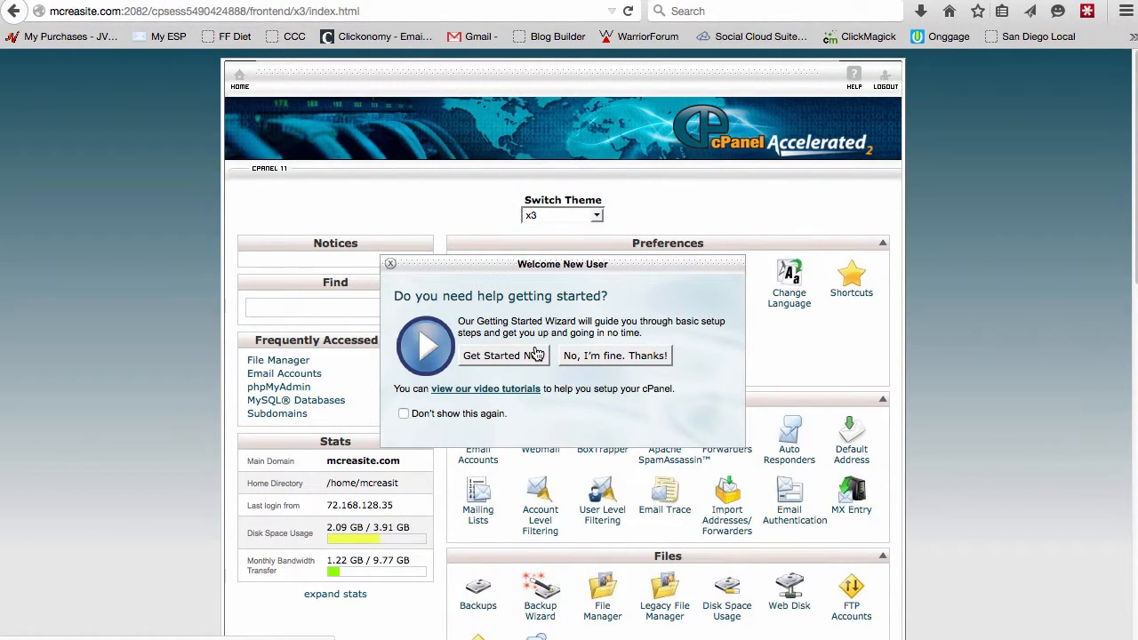
pyautogui.rightClick(507, 391)
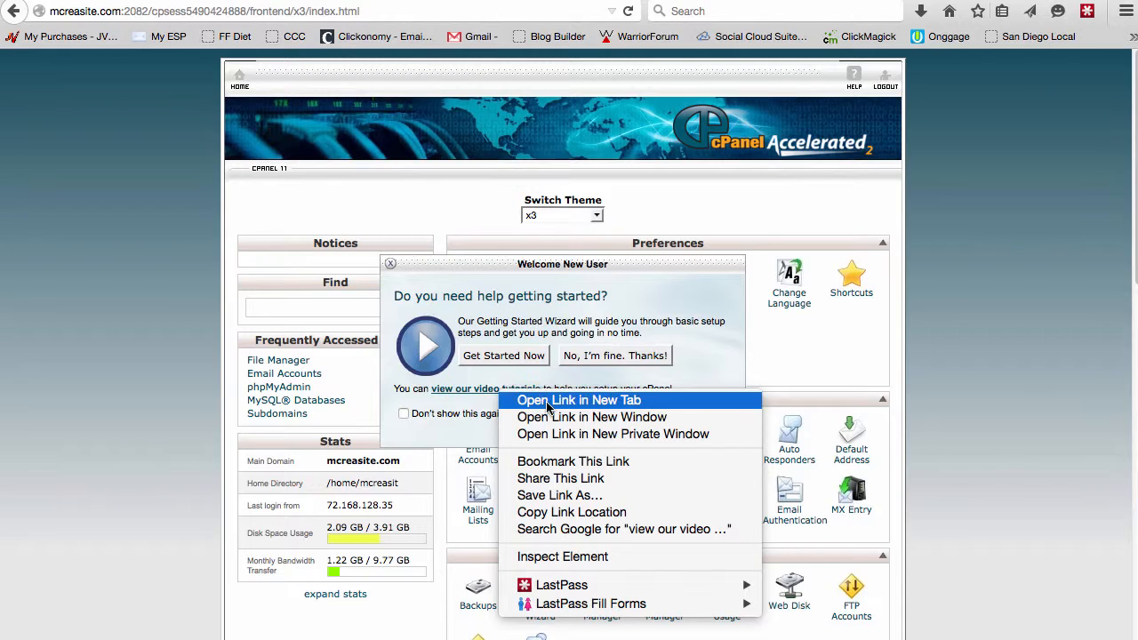
pyautogui.click(547, 405)
pyautogui.click(337, 1)
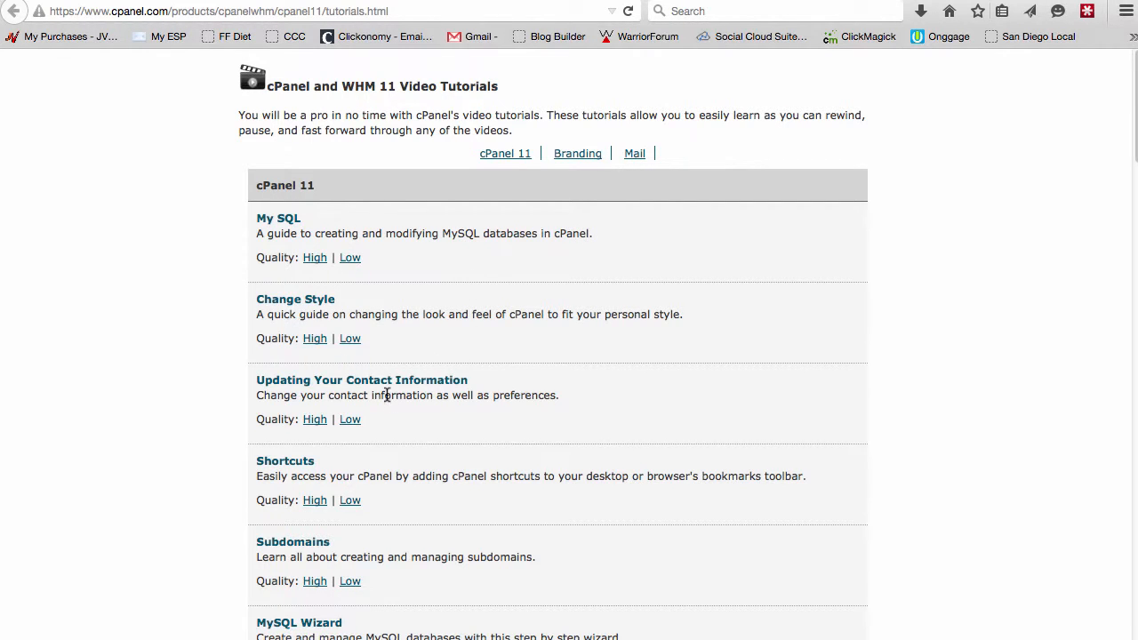
# Browse the list of cPanel 11 and Branding video tutorials and their descriptions.
pyautogui.scroll(-5, 400, 383)
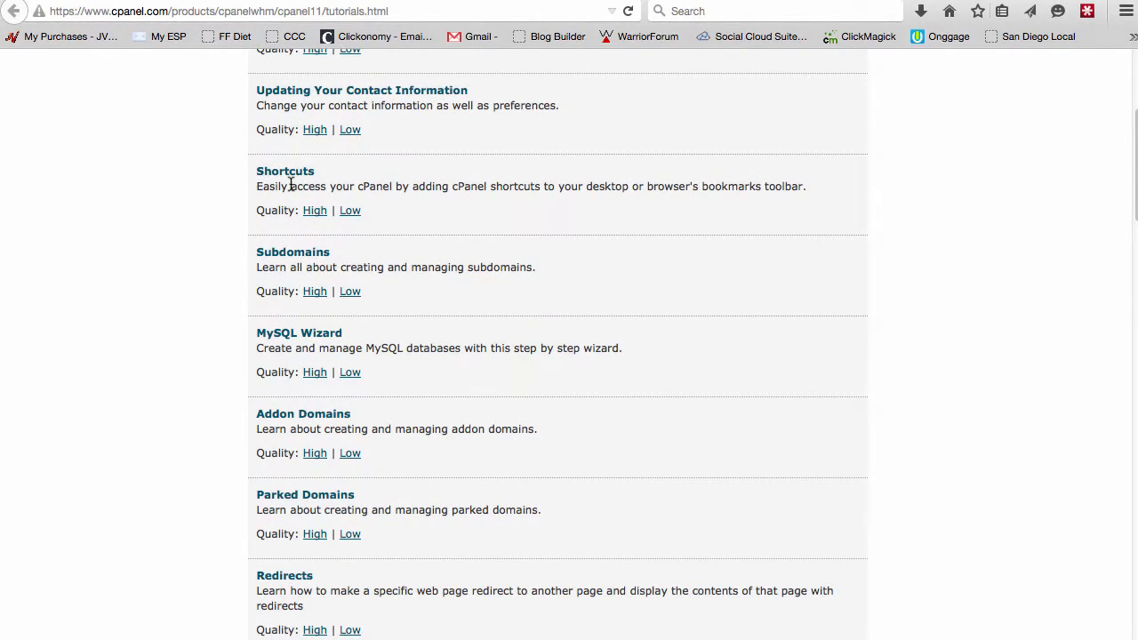
pyautogui.moveTo(291, 186); pyautogui.dragTo(684, 186)
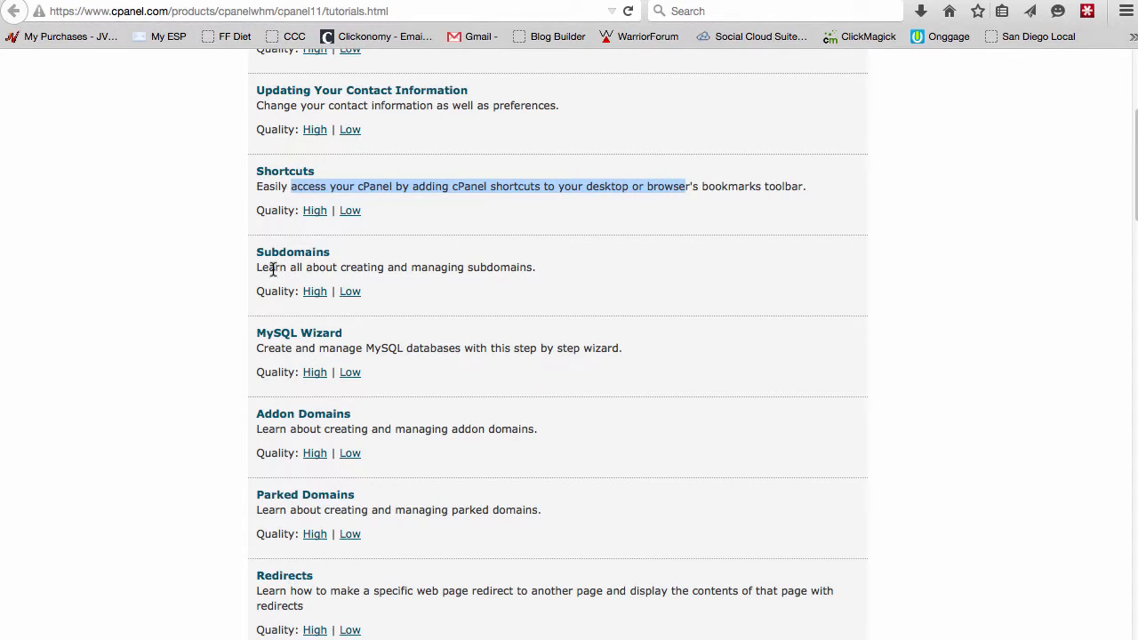
pyautogui.moveTo(276, 266); pyautogui.dragTo(515, 267)
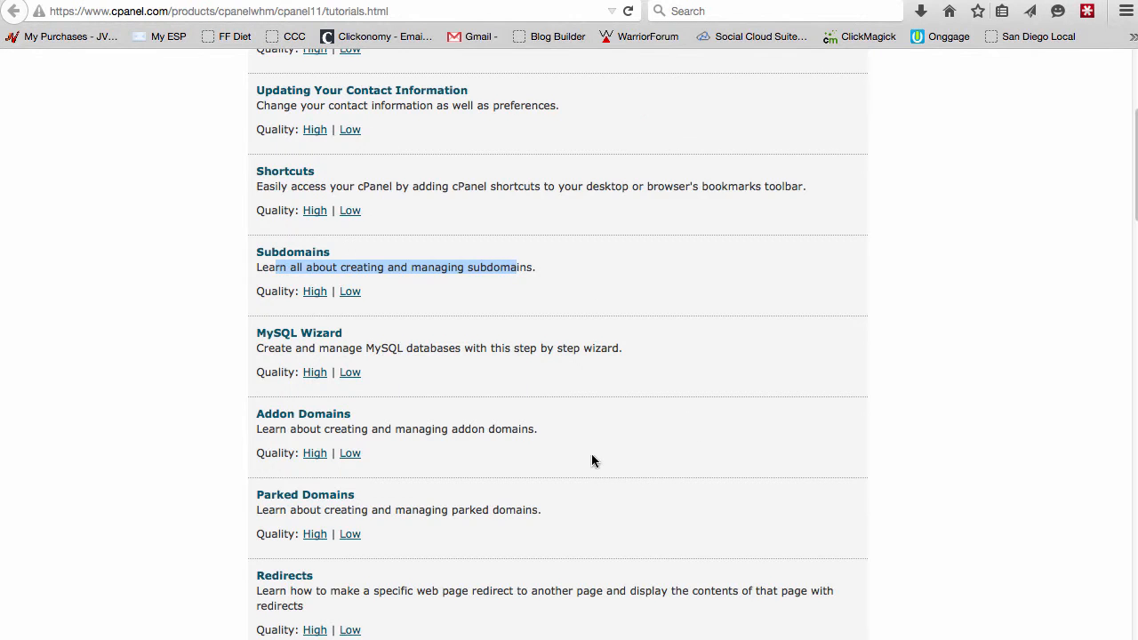
pyautogui.scroll(-3, 305, 280)
pyautogui.moveTo(272, 269); pyautogui.dragTo(335, 270)
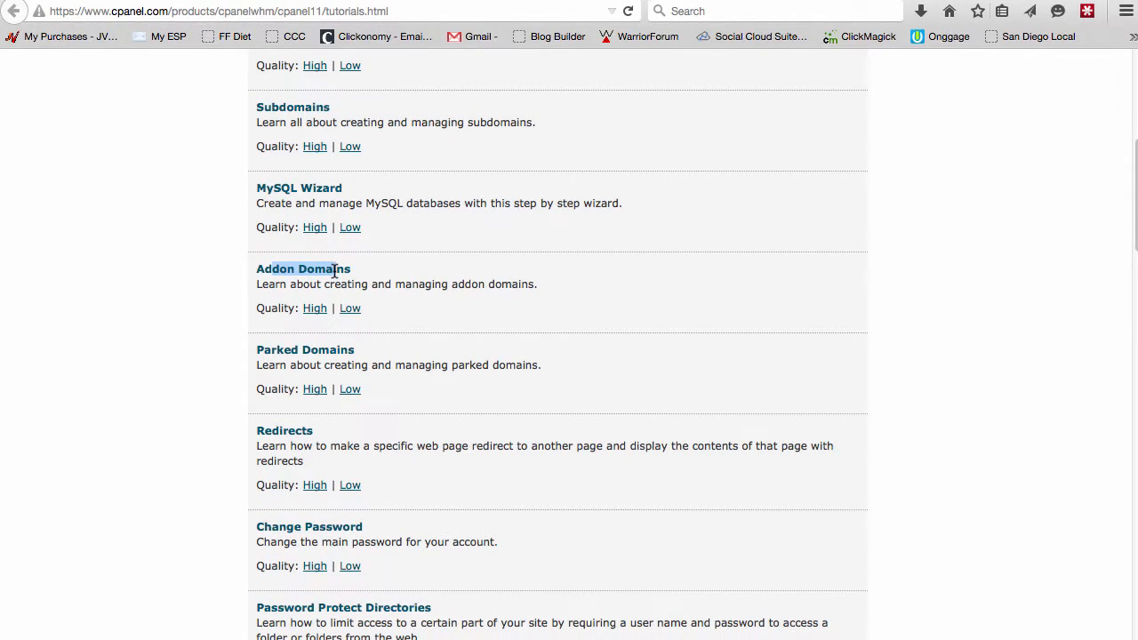
pyautogui.moveTo(335, 271)
pyautogui.mouseDown()
pyautogui.moveTo(312, 251)
pyautogui.moveTo(345, 271)
pyautogui.mouseUp()
pyautogui.scroll(-3, 385, 297)
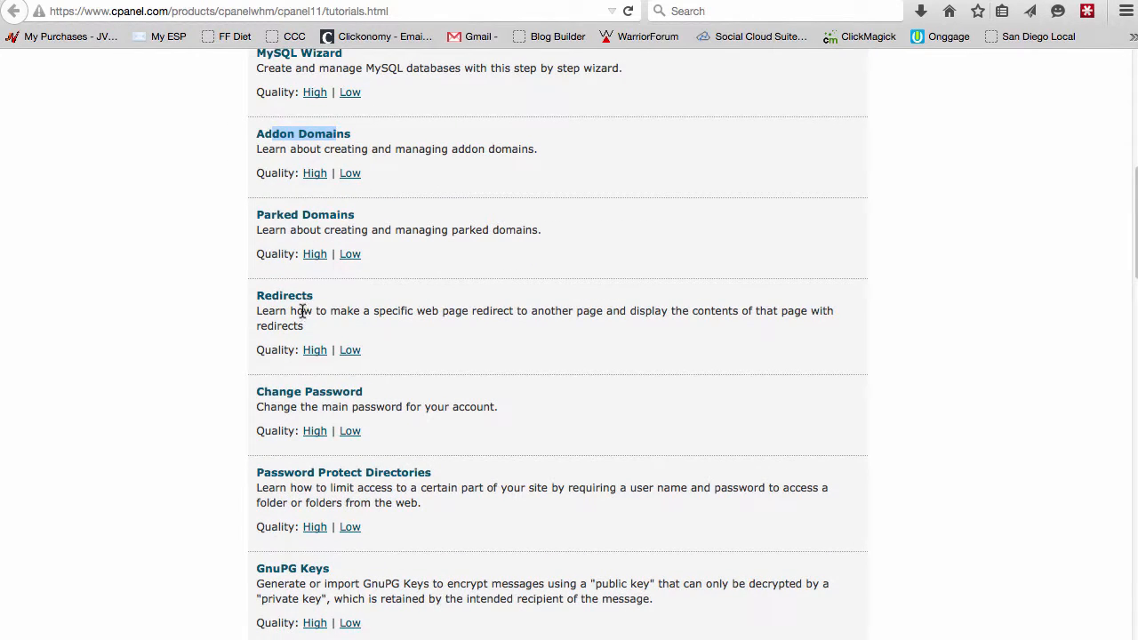
pyautogui.moveTo(303, 311); pyautogui.dragTo(690, 308)
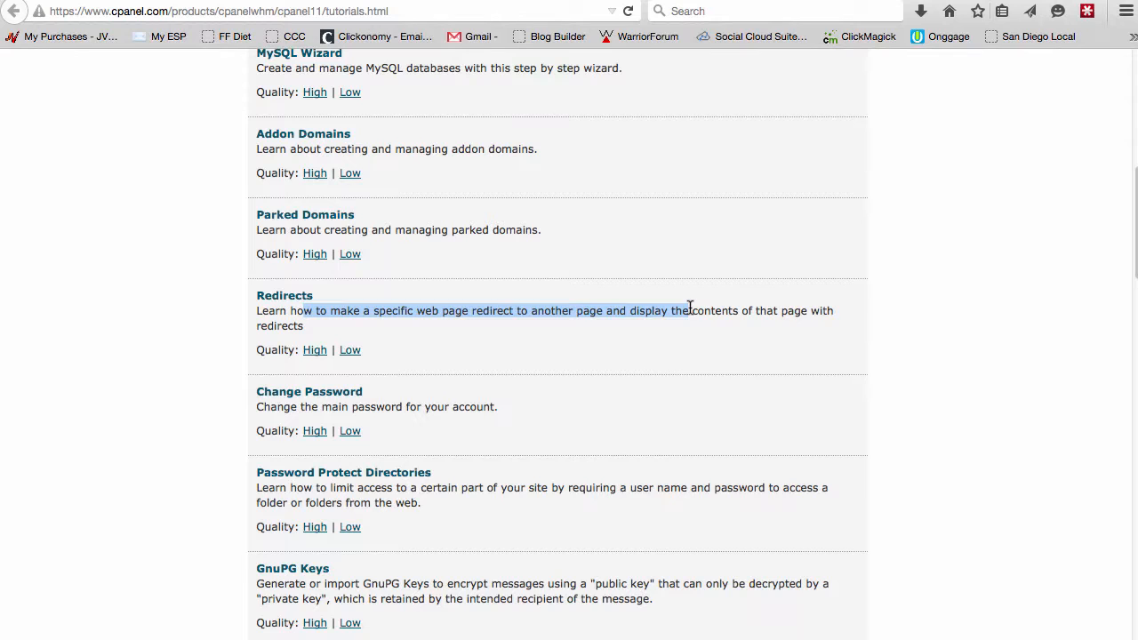
pyautogui.scroll(-2, 587, 276)
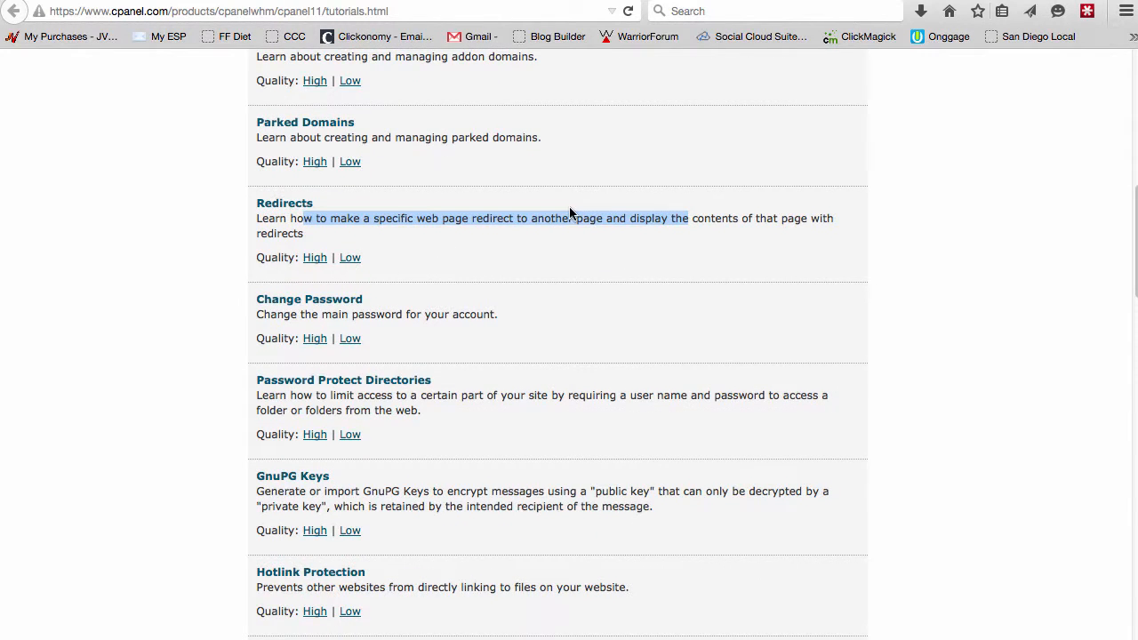
pyautogui.scroll(-3, 552, 213)
pyautogui.scroll(-4, 572, 104)
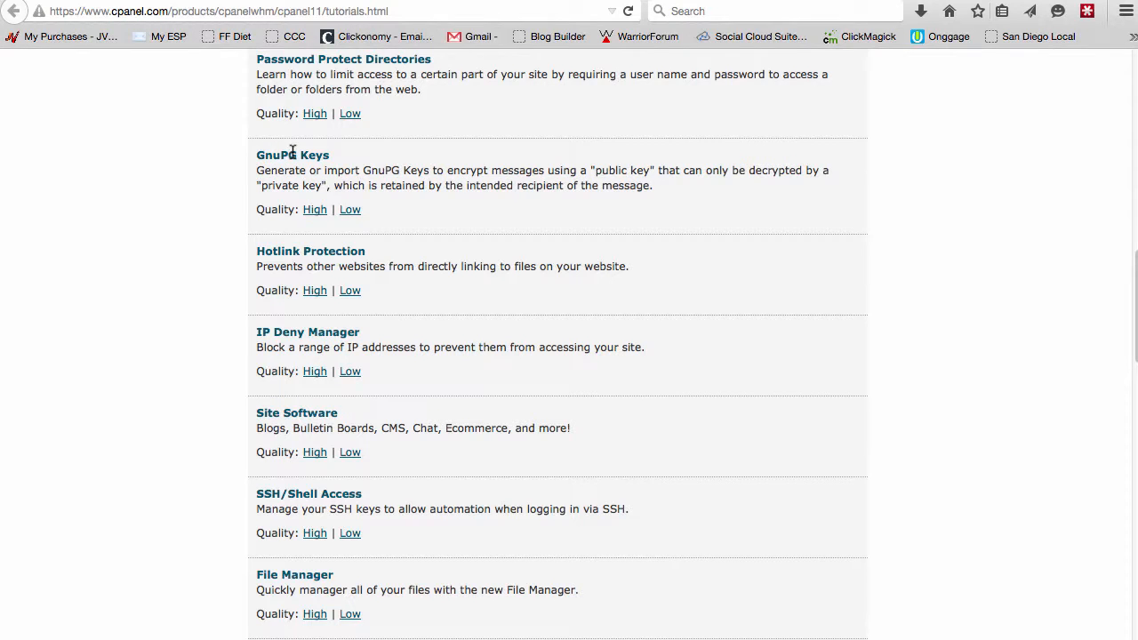
pyautogui.scroll(-2, 297, 178)
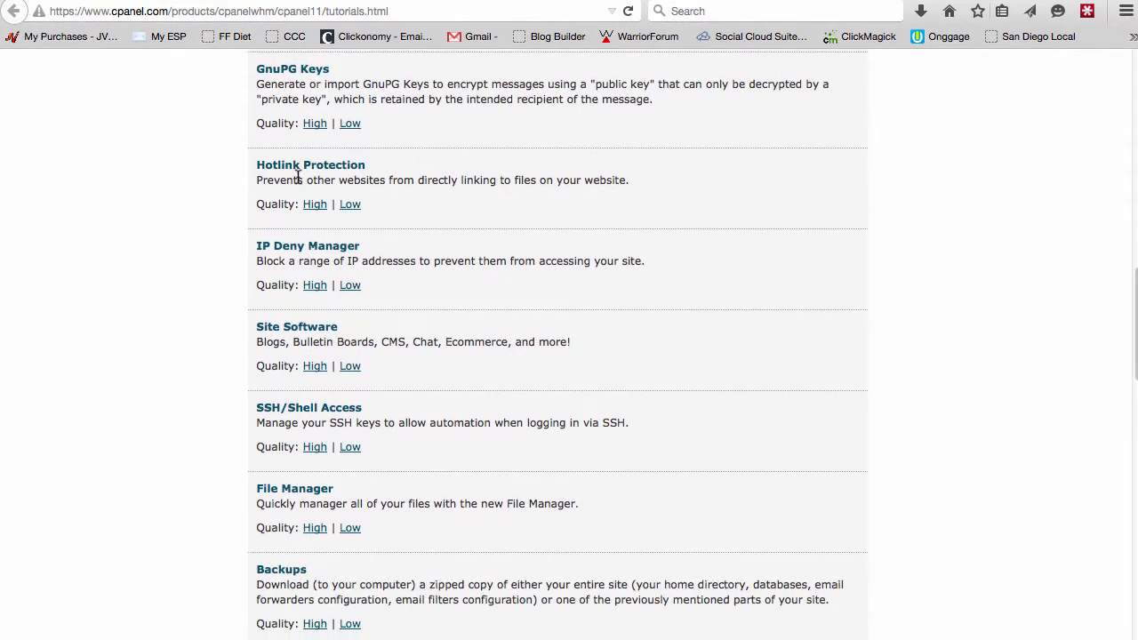
pyautogui.moveTo(279, 177); pyautogui.dragTo(571, 179)
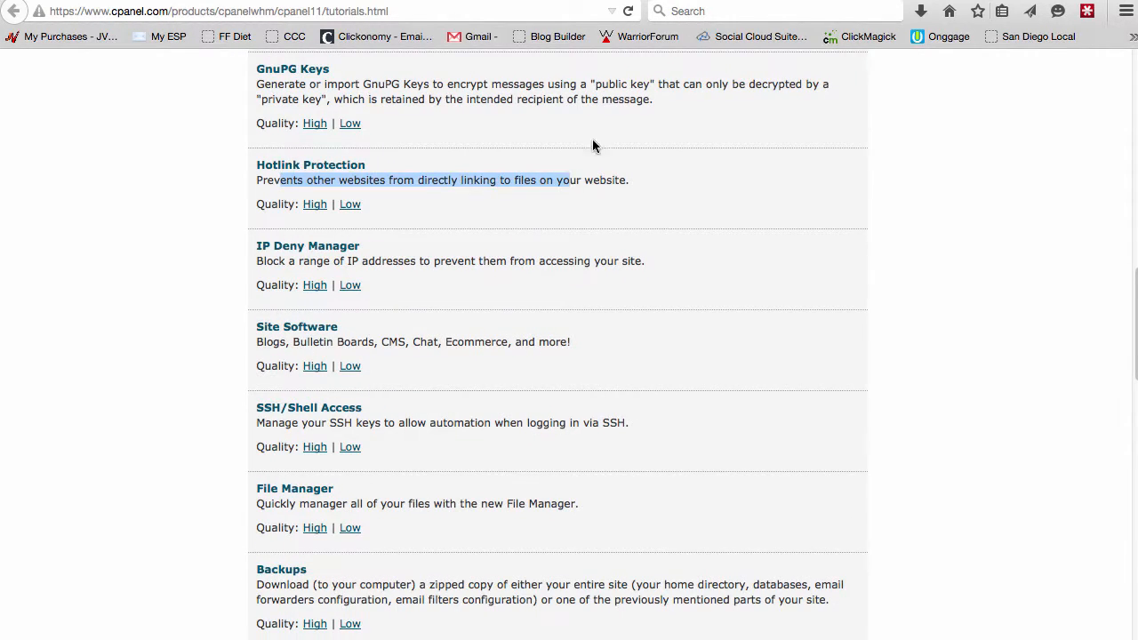
pyautogui.scroll(-2, 610, 119)
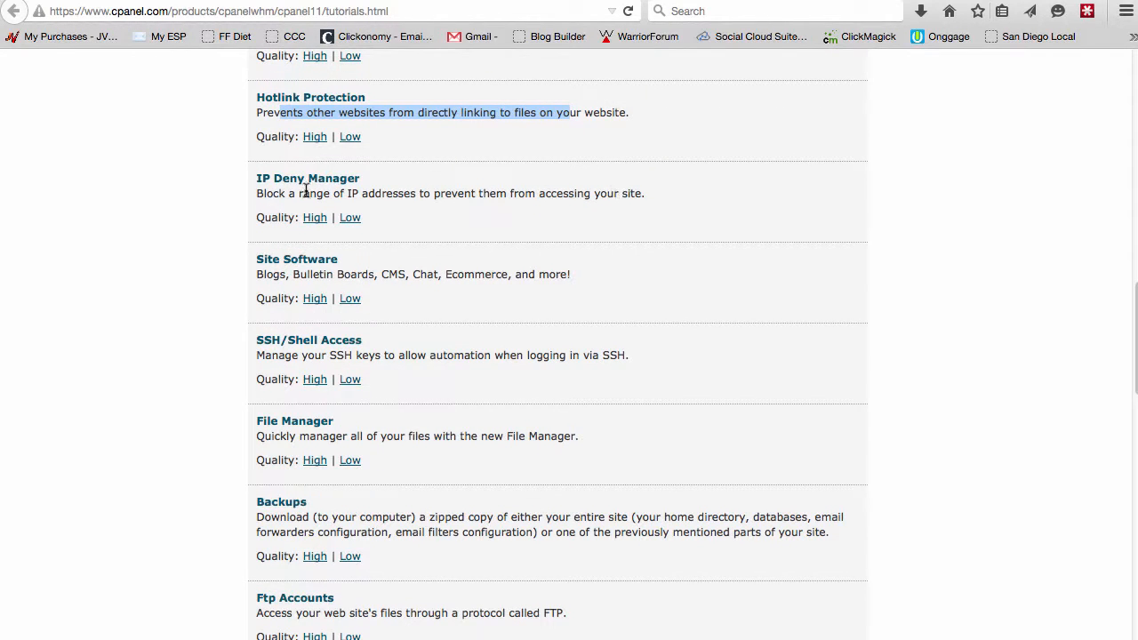
pyautogui.scroll(-4, 376, 211)
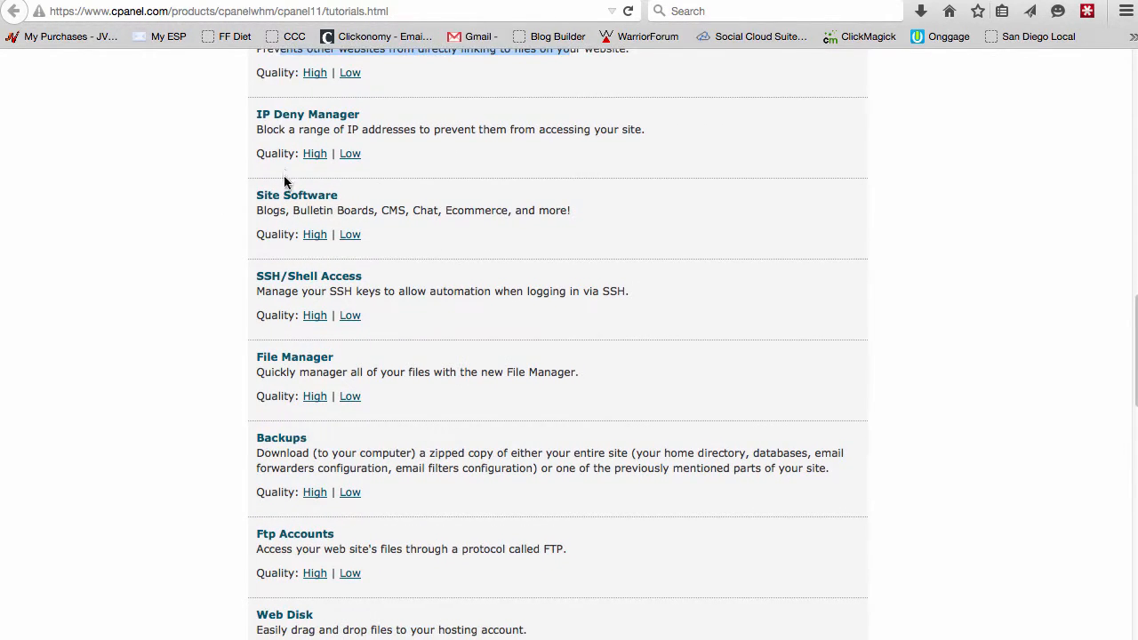
pyautogui.scroll(-1, 291, 245)
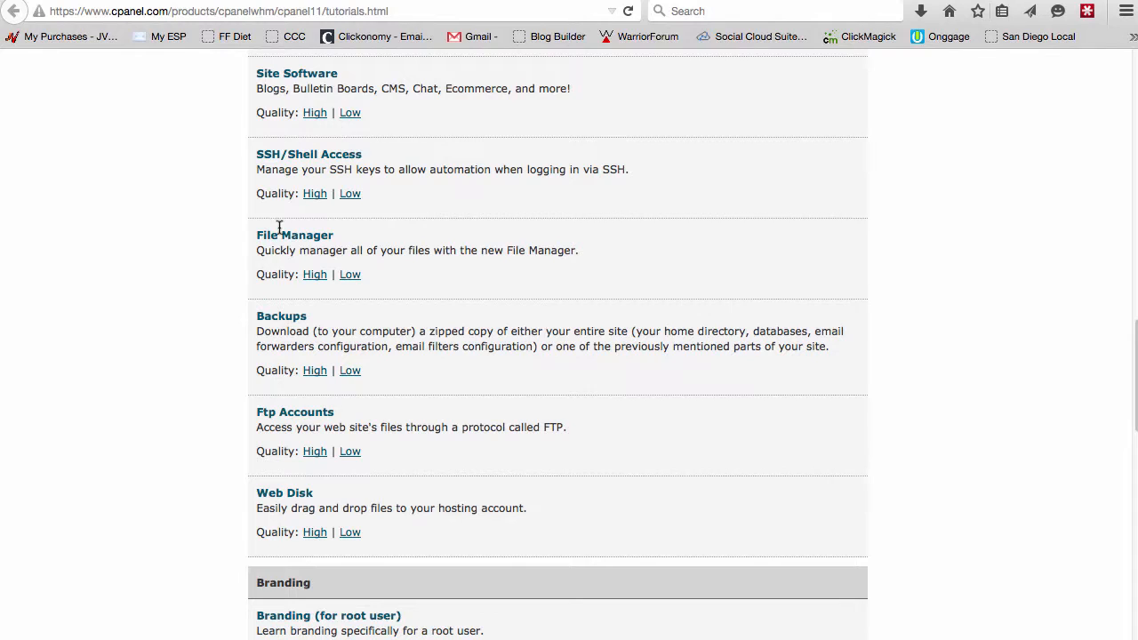
pyautogui.moveTo(264, 234); pyautogui.dragTo(323, 234)
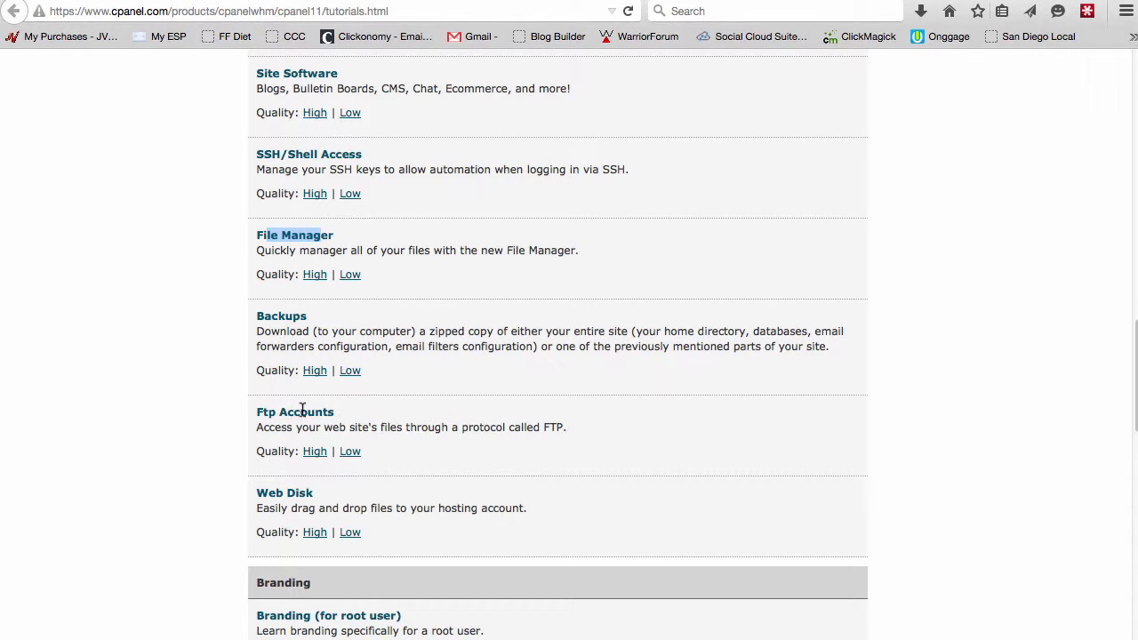
pyautogui.scroll(-5, 589, 297)
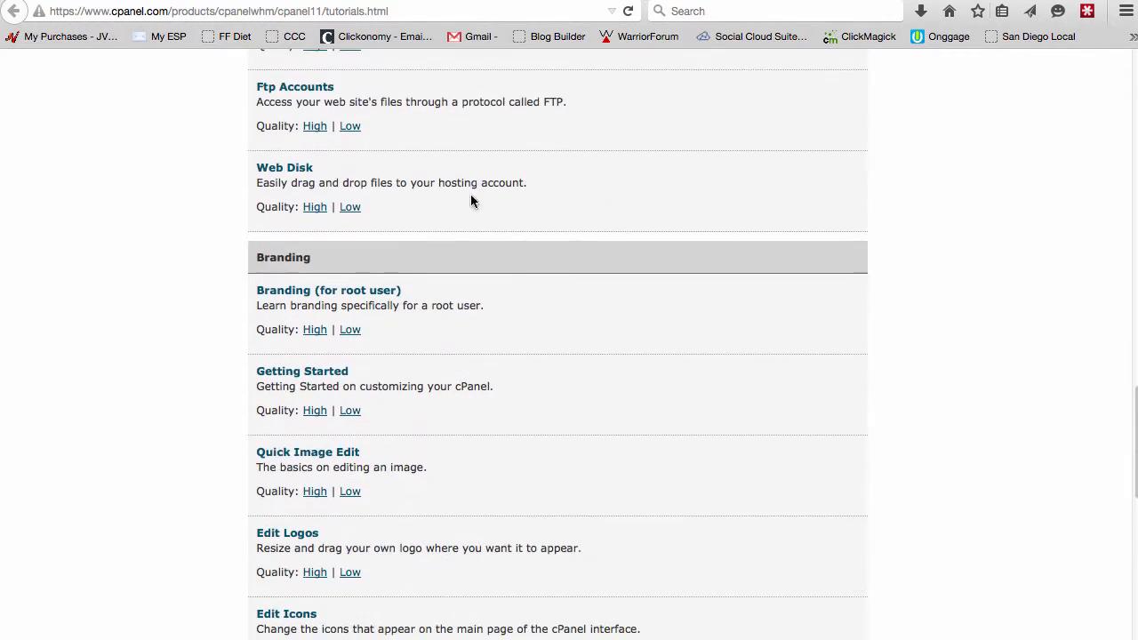
pyautogui.scroll(-4, 423, 158)
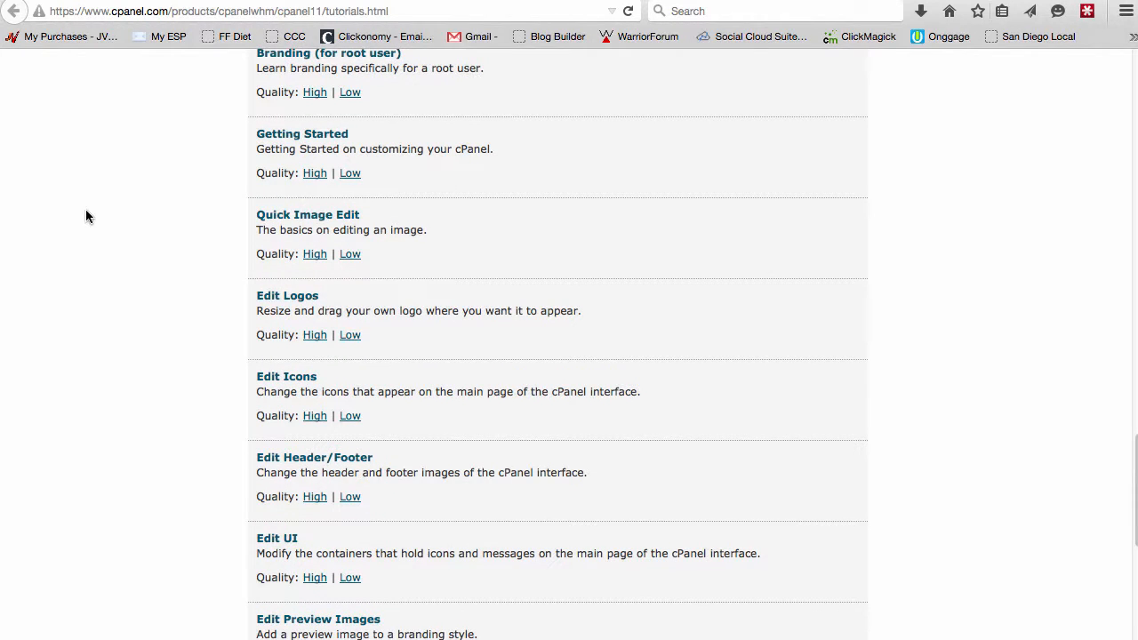
pyautogui.scroll(-1, 87, 216)
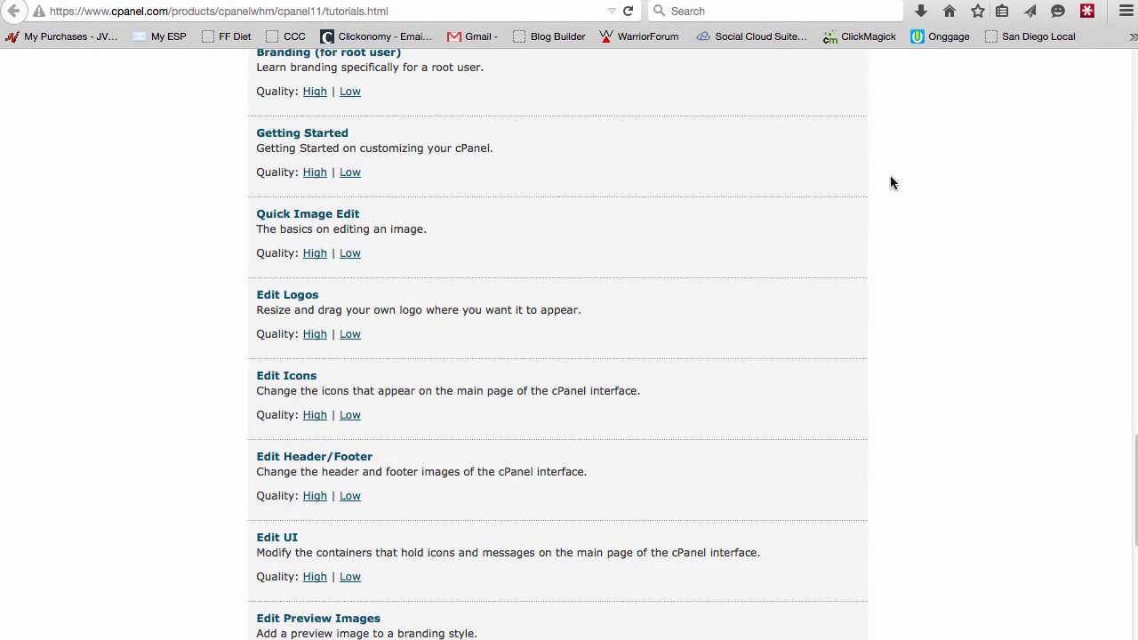
pyautogui.scroll(15, 859, 172)
pyautogui.scroll(7, 858, 176)
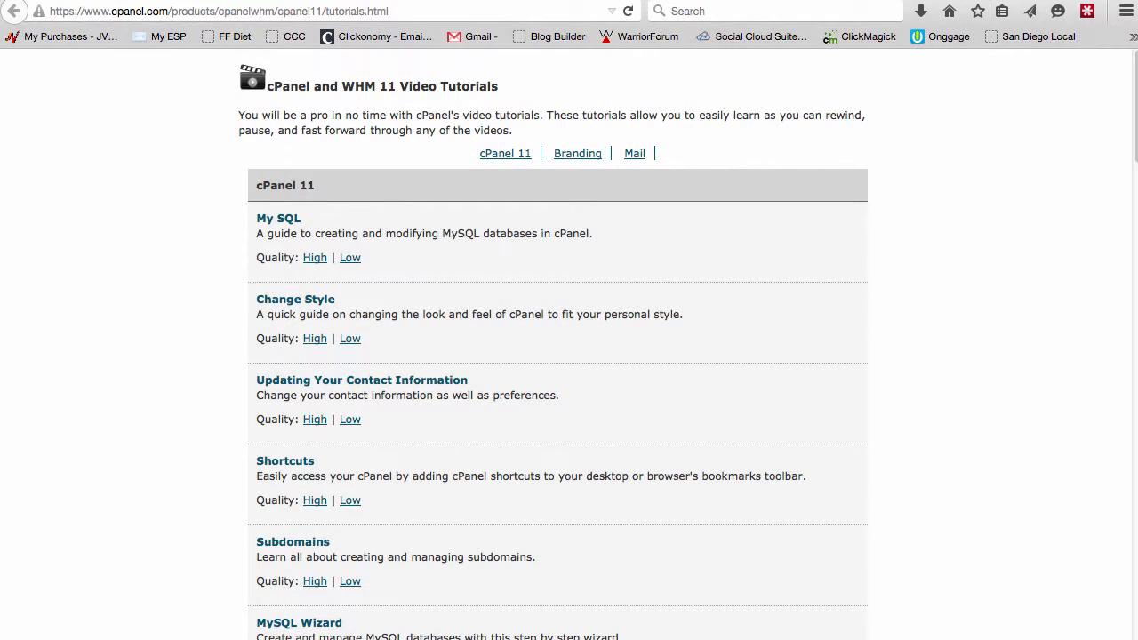
# Return to the cPanel tab, tick Don't show this again, and decline the getting-started wizard.
pyautogui.click(430, 1)
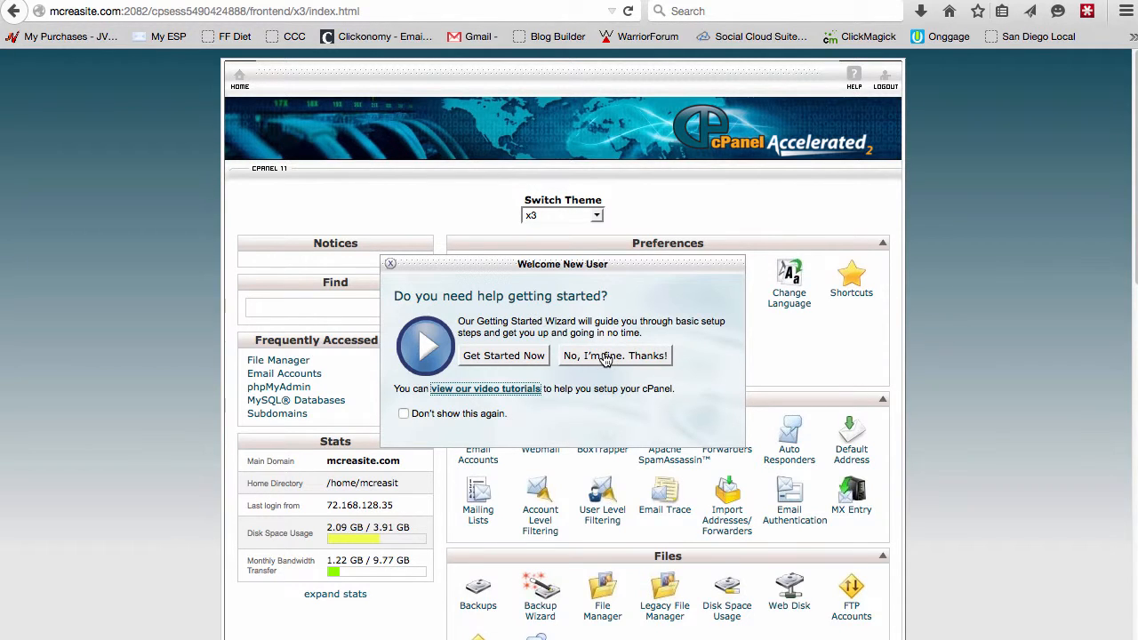
pyautogui.click(404, 414)
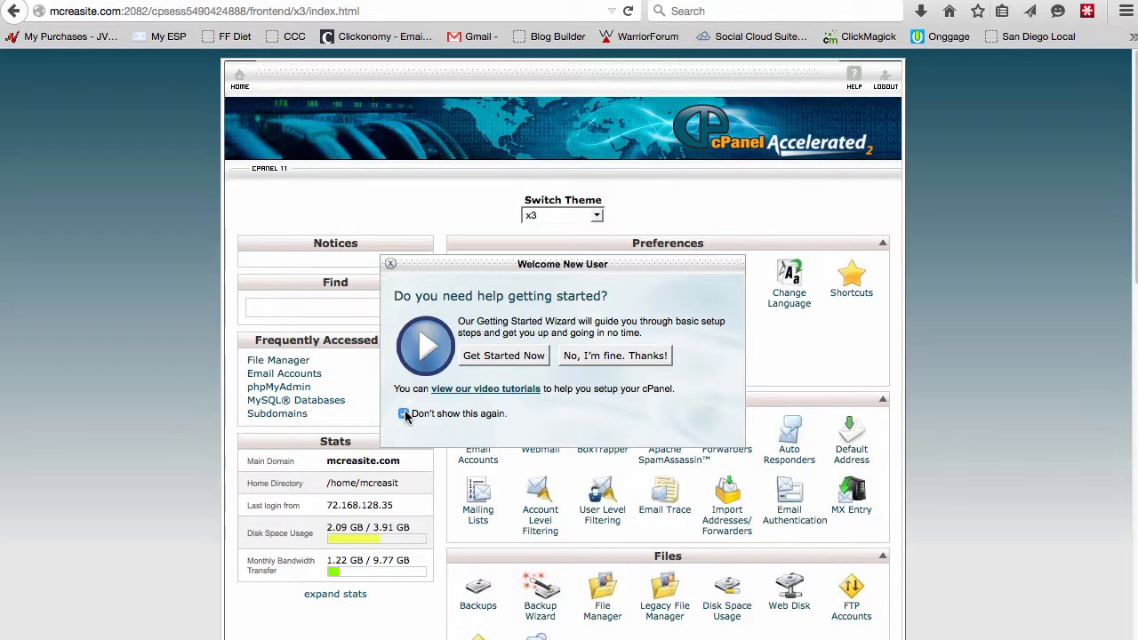
pyautogui.click(626, 356)
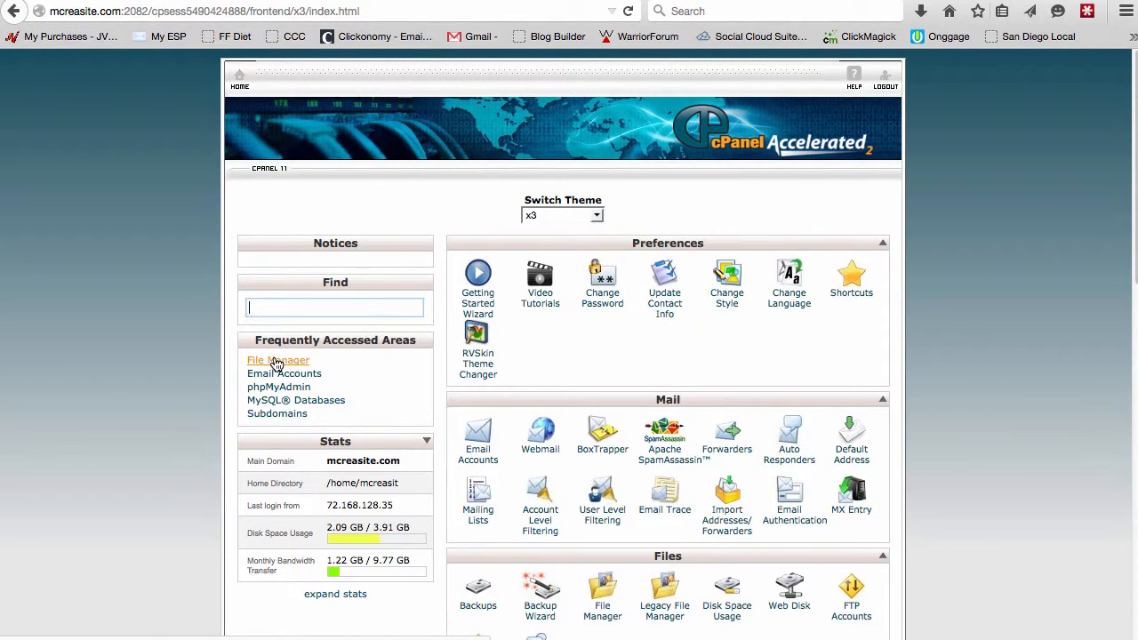
# Search the dashboard tools for file, shorten the query to f, and browse the filtered results.
pyautogui.scroll(-10, 743, 214)
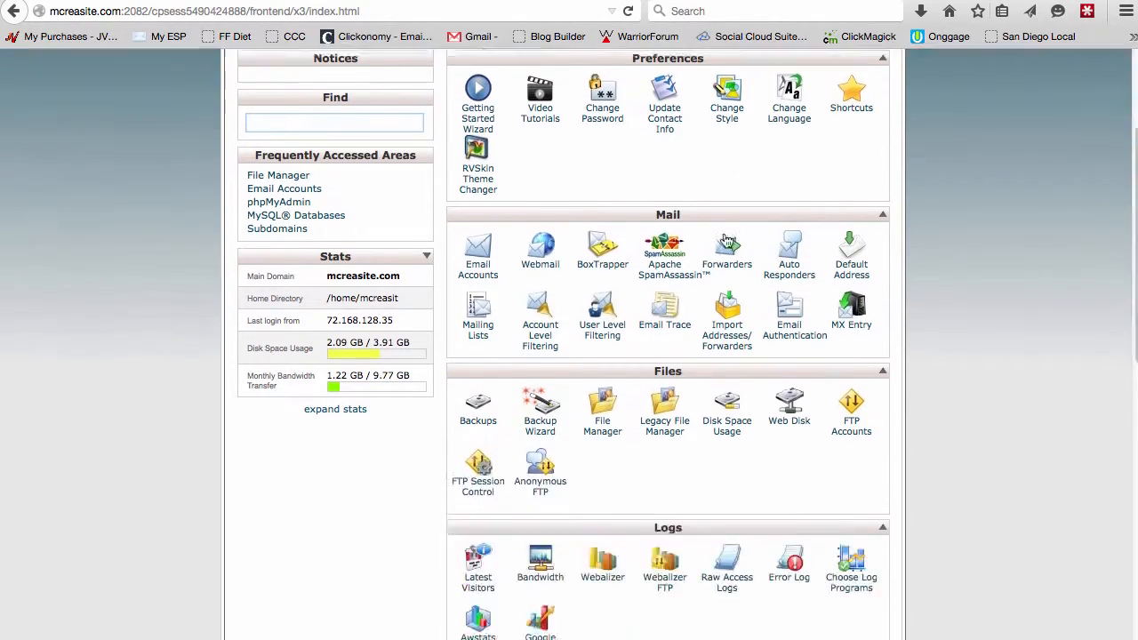
pyautogui.scroll(3, 653, 481)
pyautogui.scroll(8, 654, 481)
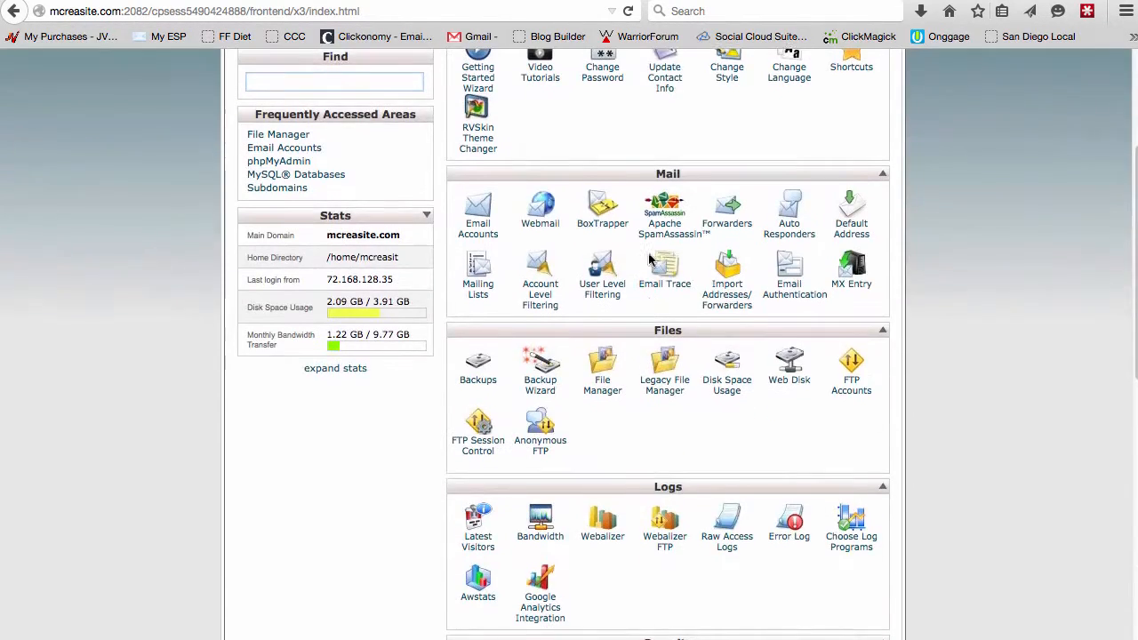
pyautogui.scroll(-3, 667, 133)
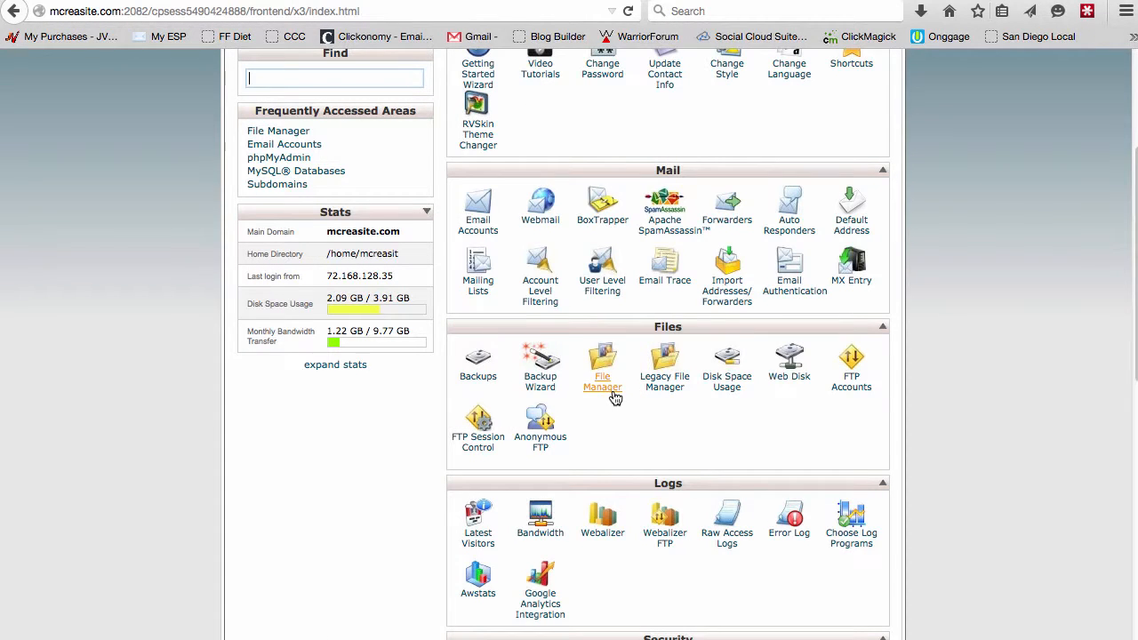
pyautogui.scroll(3, 610, 363)
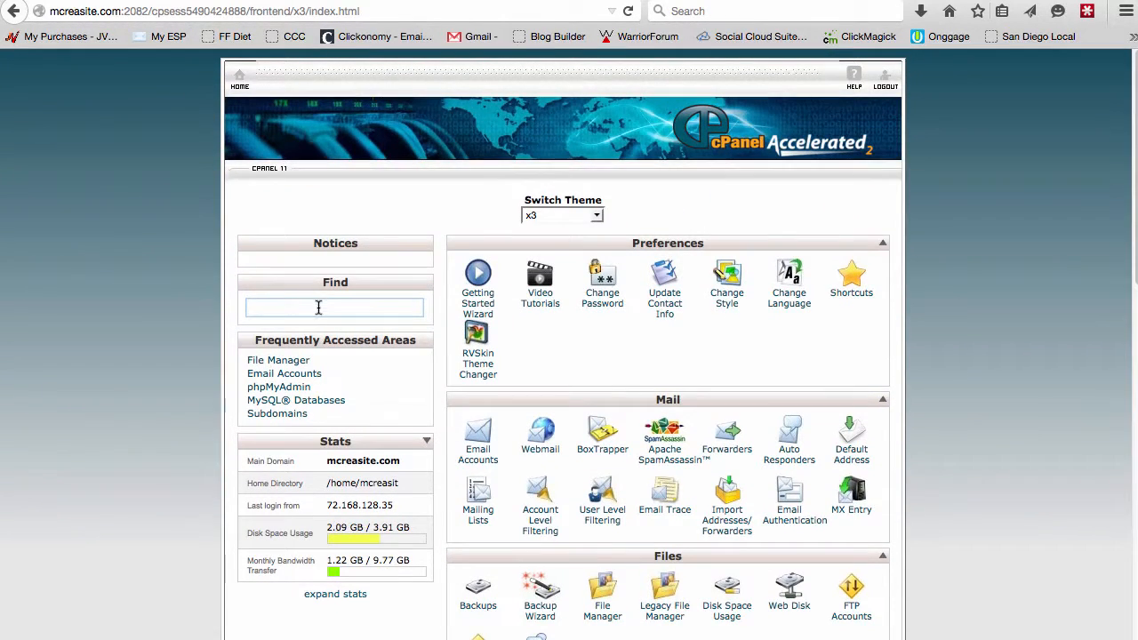
pyautogui.write('file')
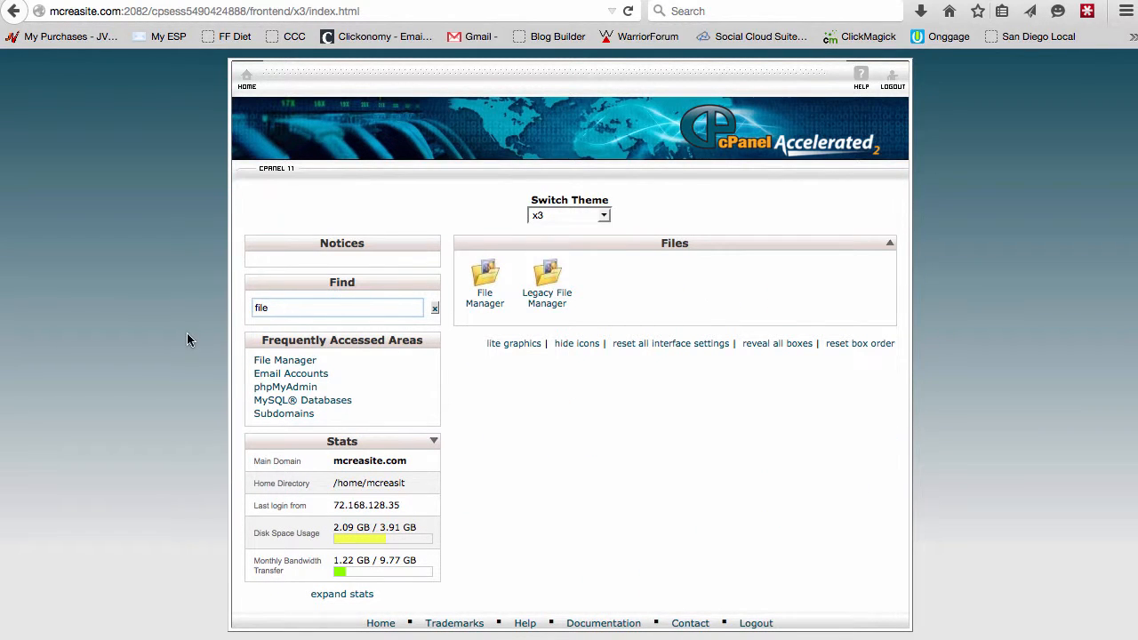
pyautogui.press('BackSpace')
pyautogui.press('BackSpace')
pyautogui.press('BackSpace')
pyautogui.press('BackSpace')
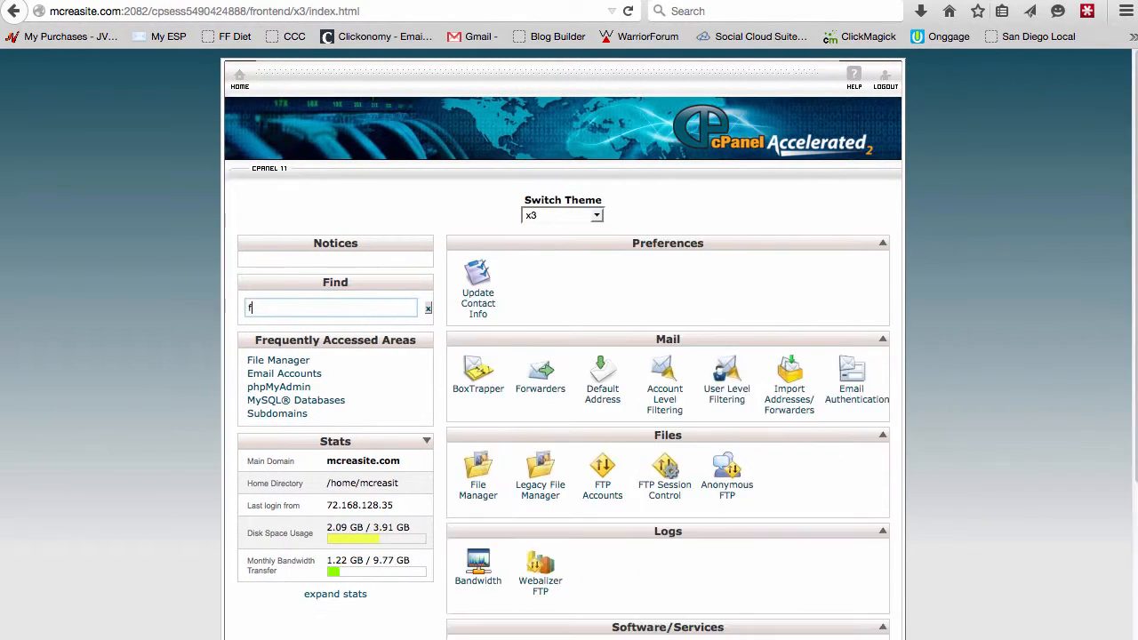
pyautogui.scroll(-10, 647, 370)
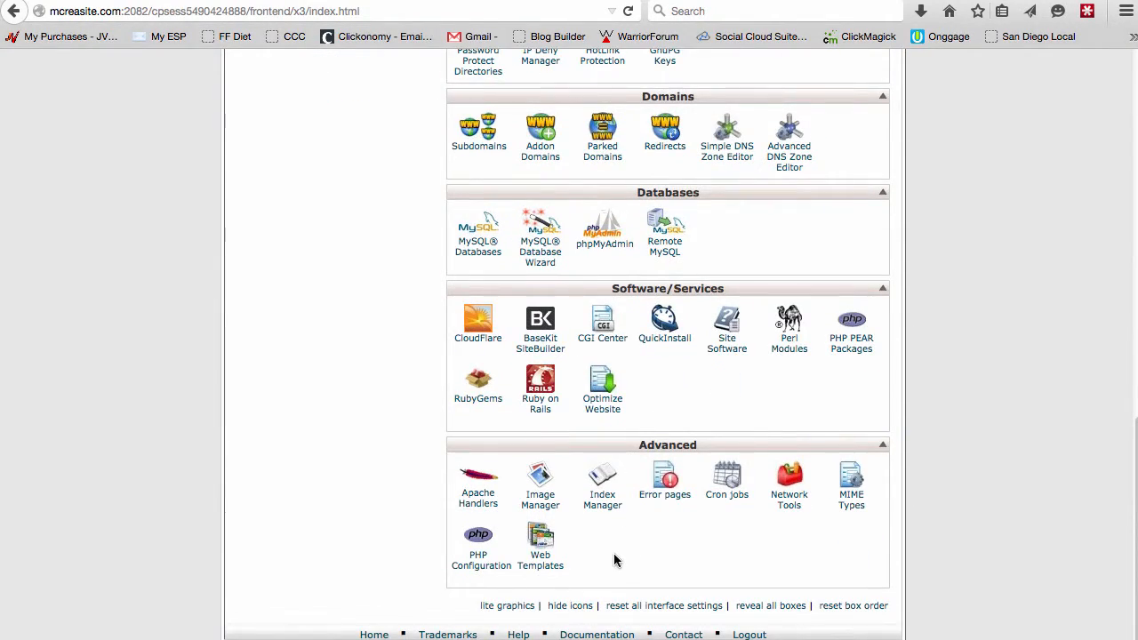
pyautogui.scroll(10, 616, 560)
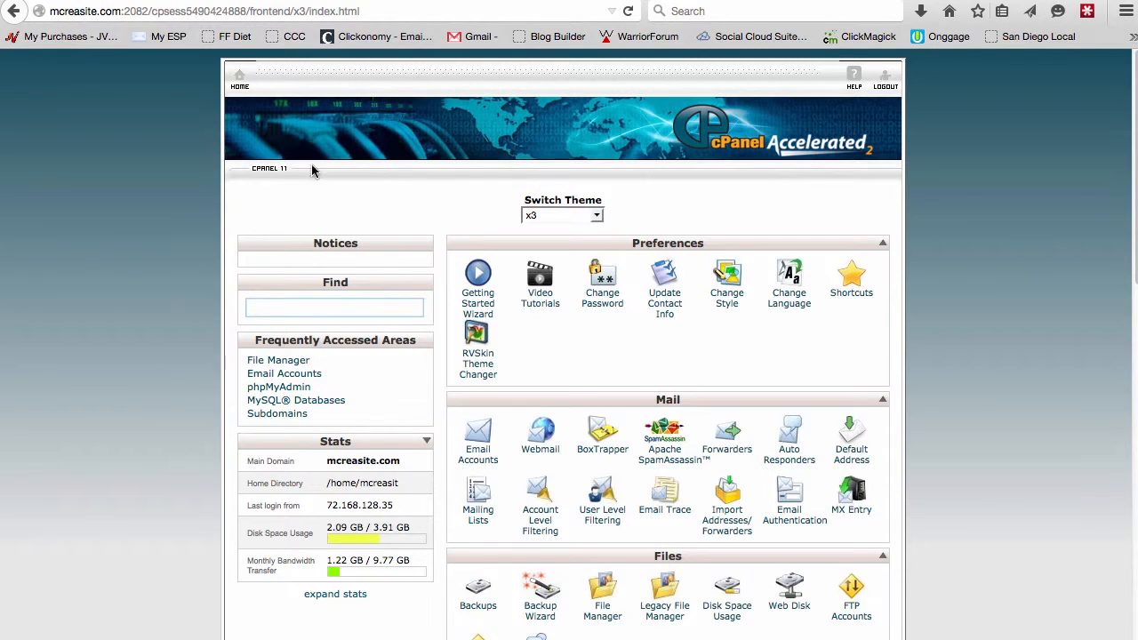
# Open File Manager in the Web Root (public_html) directory and scroll through its files.
pyautogui.click(266, 362)
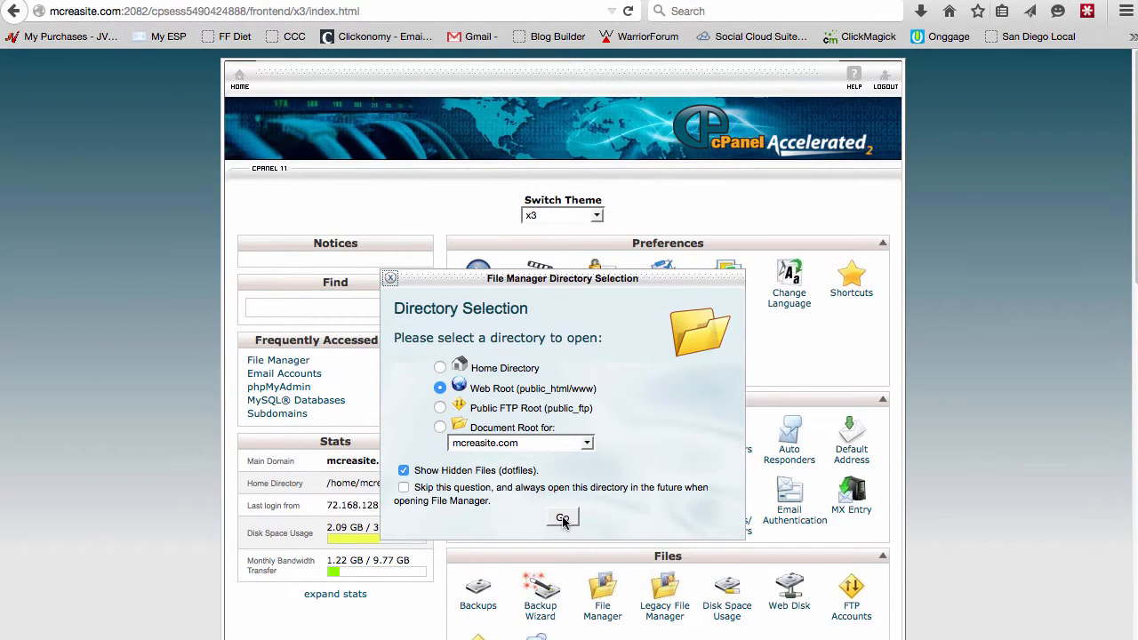
pyautogui.click(562, 517)
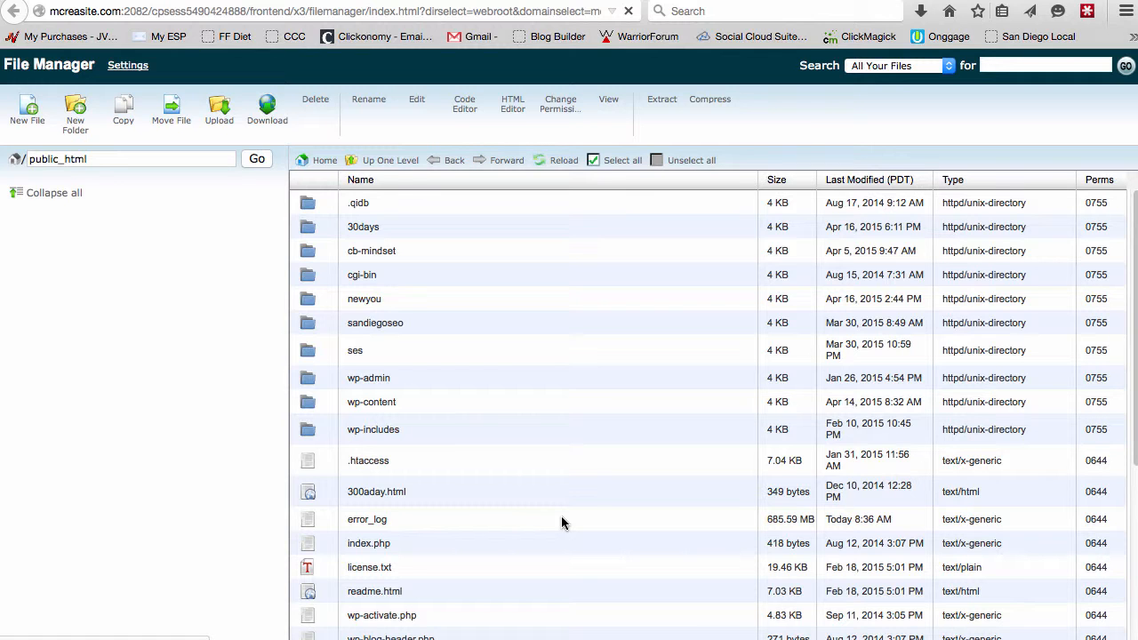
pyautogui.scroll(-5, 585, 377)
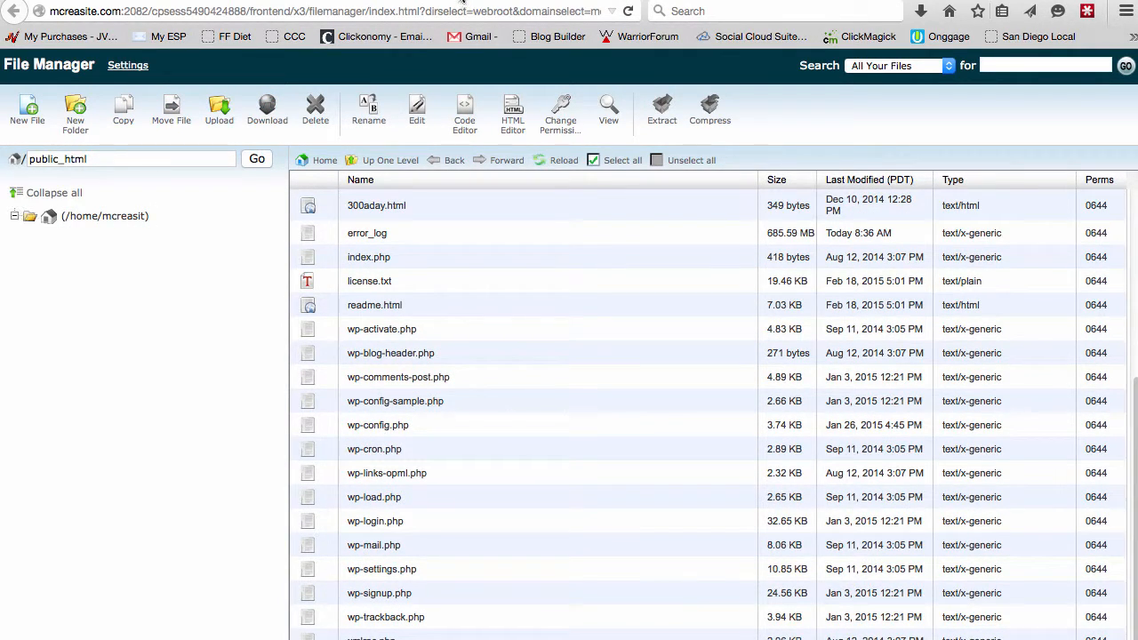
# Open a new browser tab and load mcreasite.com.
pyautogui.press('super+t')
pyautogui.write('mcr')
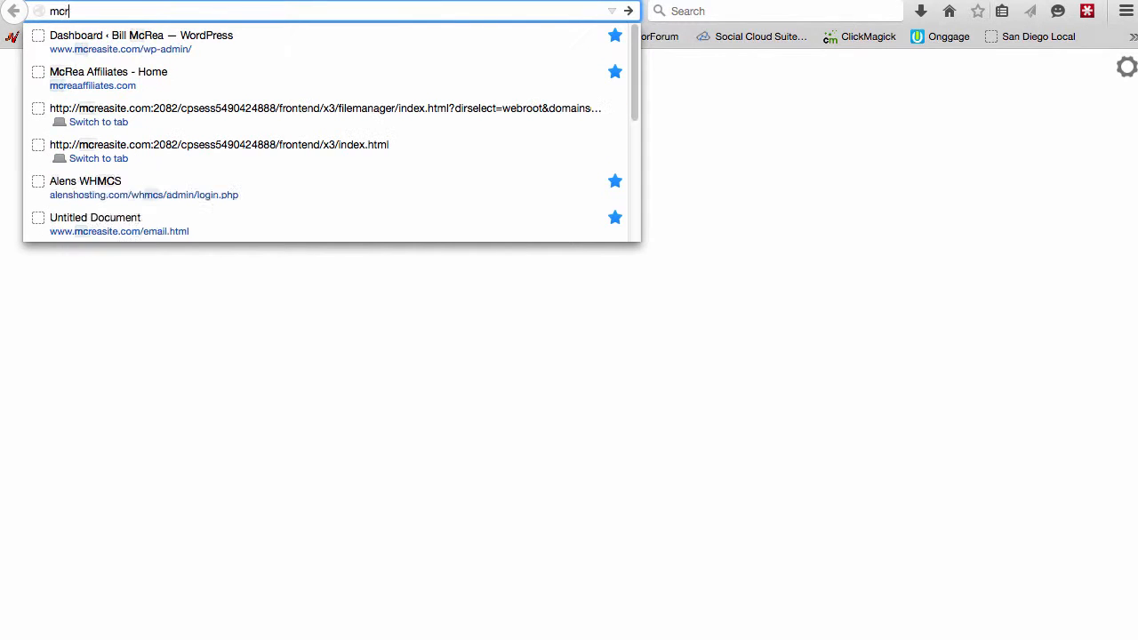
pyautogui.write('easite.com')
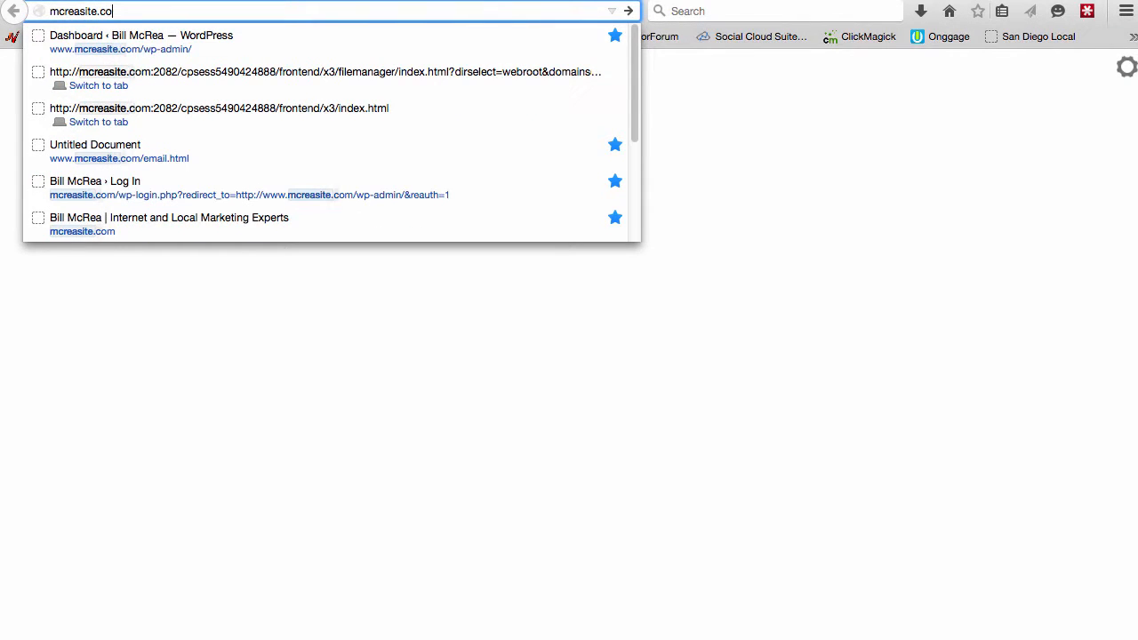
pyautogui.press('Return')
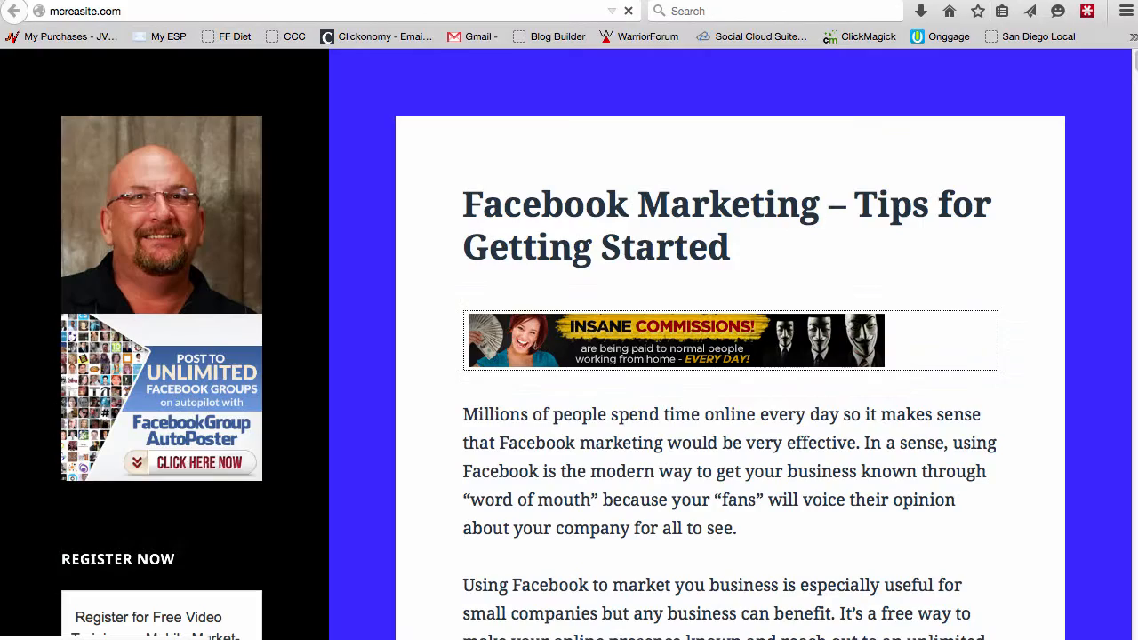
# Read through the site's Facebook Marketing post, highlighting a paragraph while scrolling.
pyautogui.scroll(-4, 966, 401)
pyautogui.scroll(-5, 874, 405)
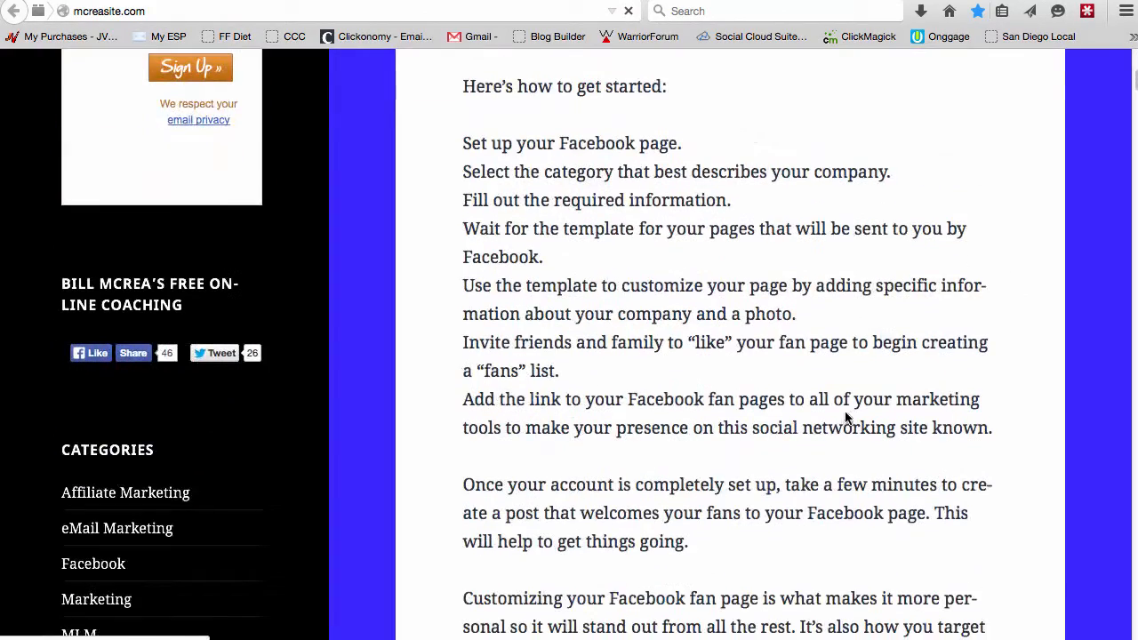
pyautogui.scroll(-8, 768, 399)
pyautogui.scroll(1, 767, 399)
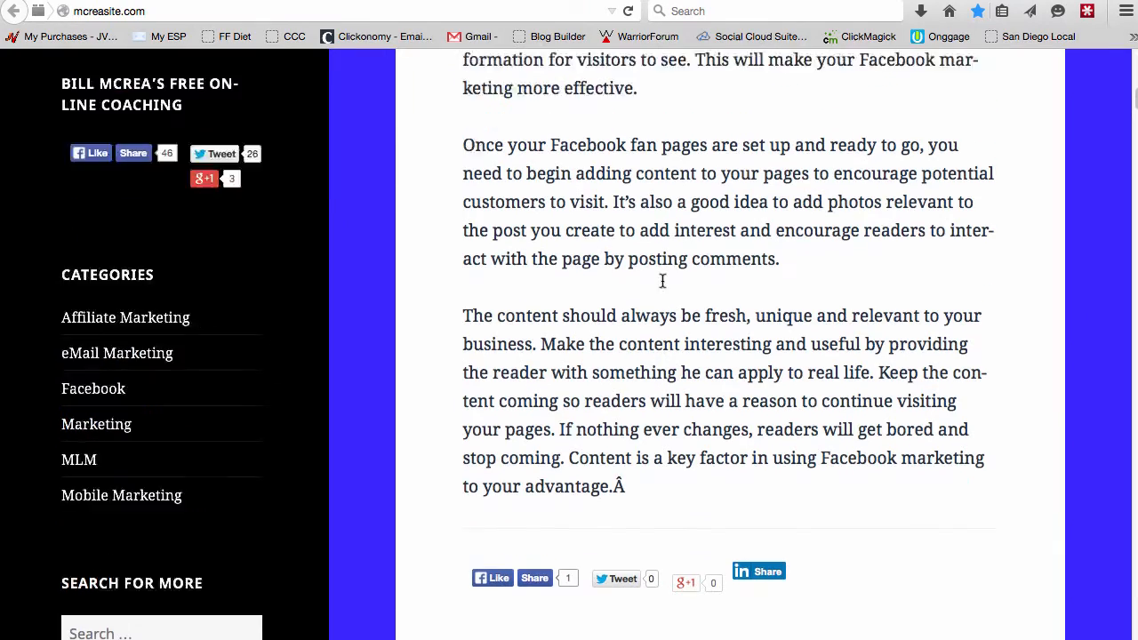
pyautogui.scroll(10, 663, 281)
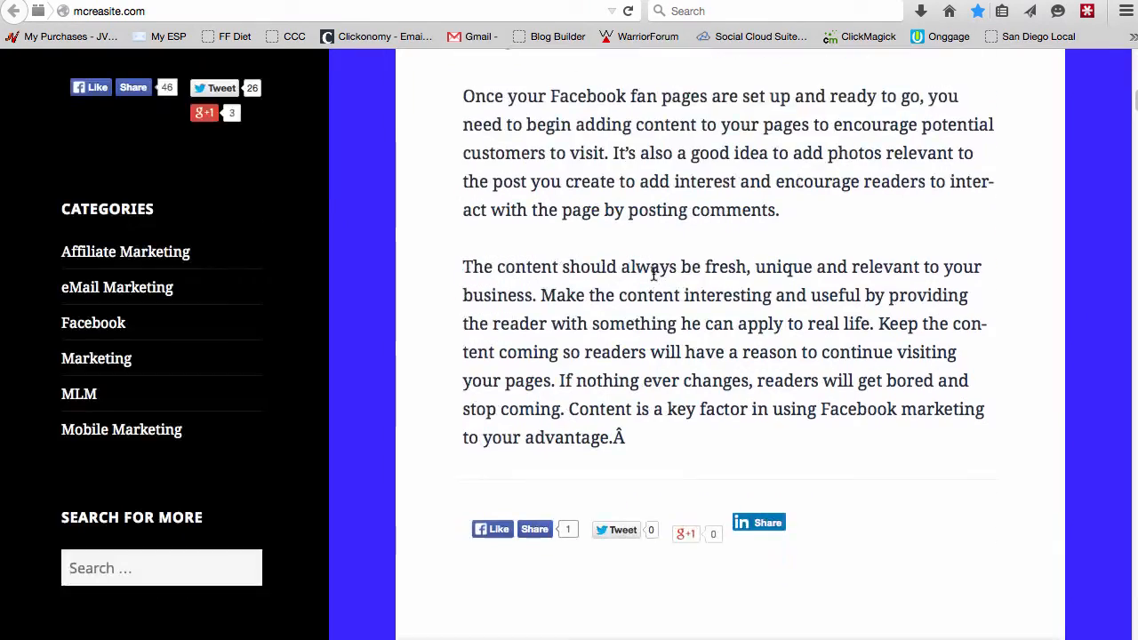
pyautogui.scroll(7, 654, 280)
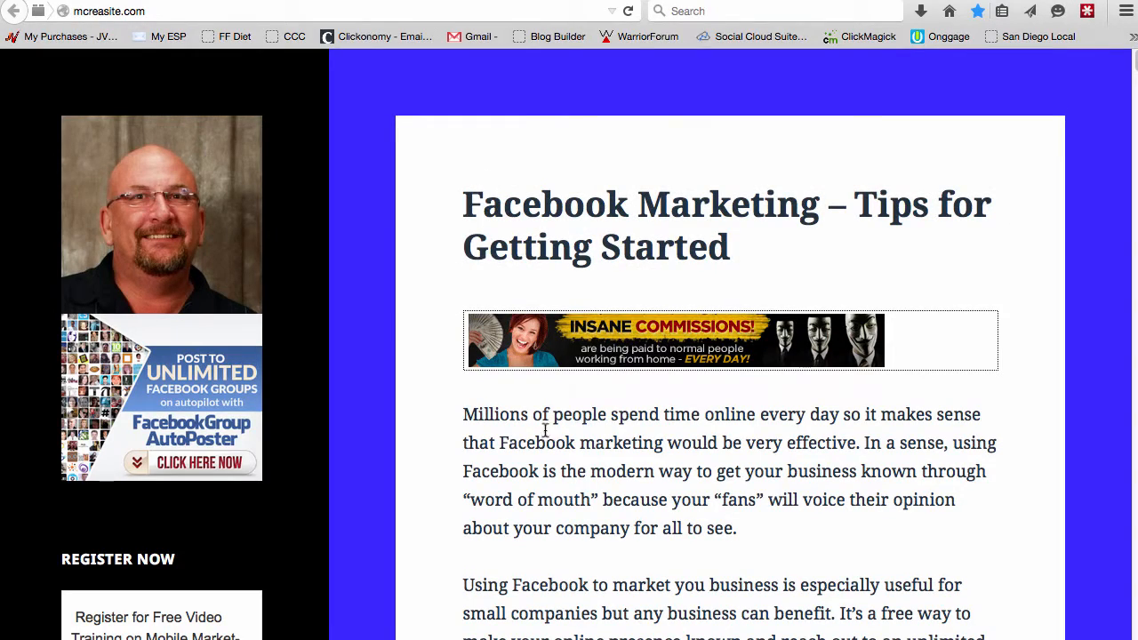
pyautogui.moveTo(536, 443); pyautogui.dragTo(715, 525)
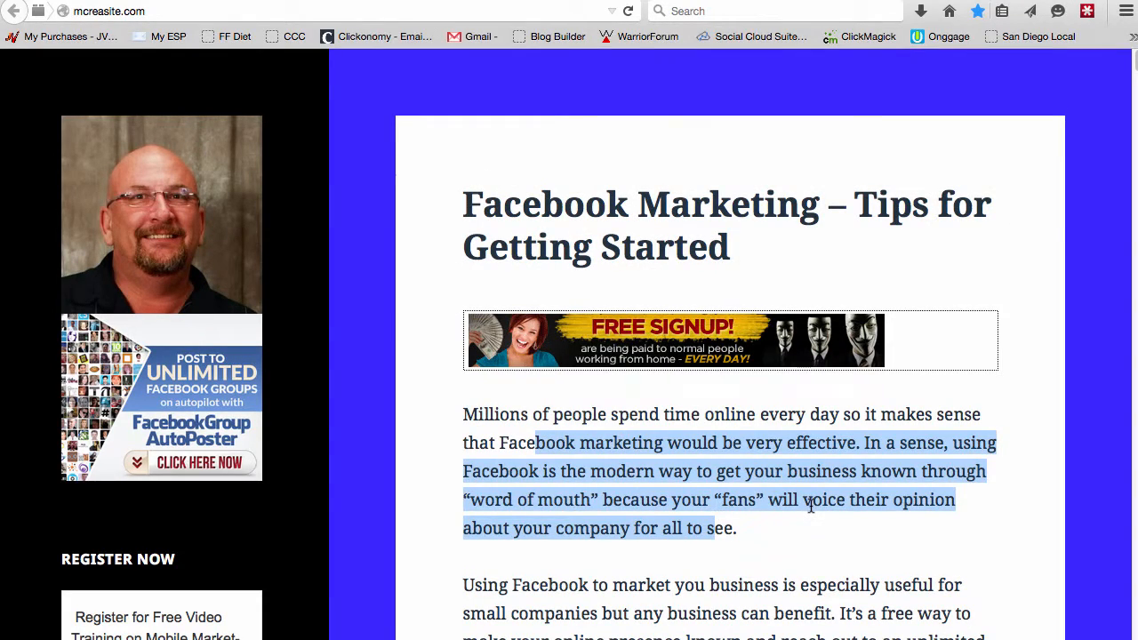
pyautogui.scroll(-20, 811, 505)
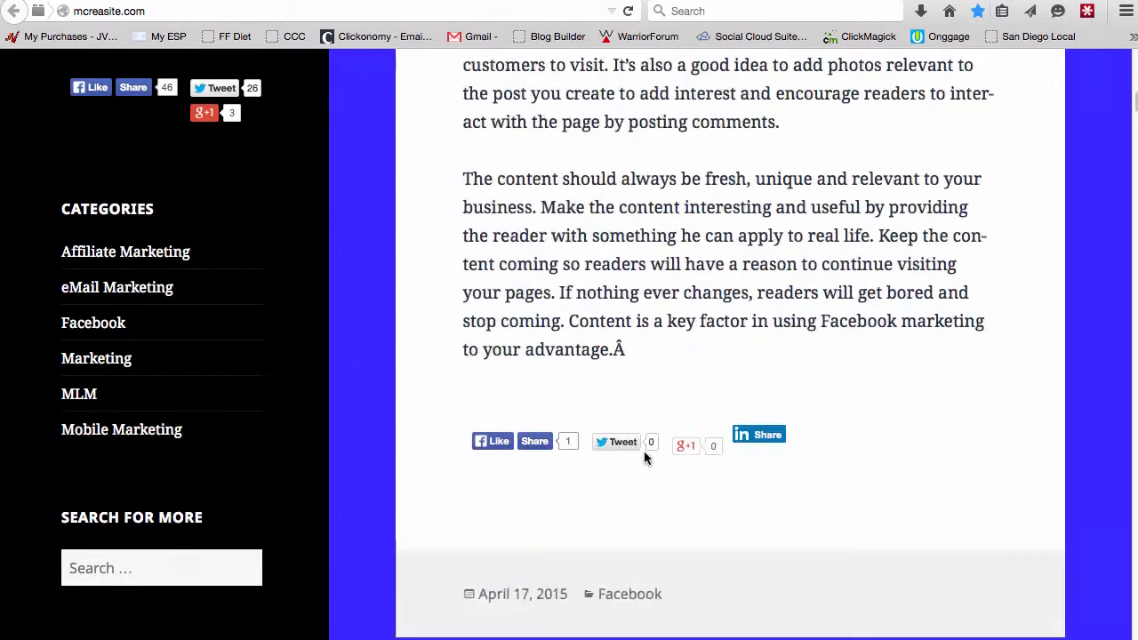
pyautogui.scroll(-2, 622, 444)
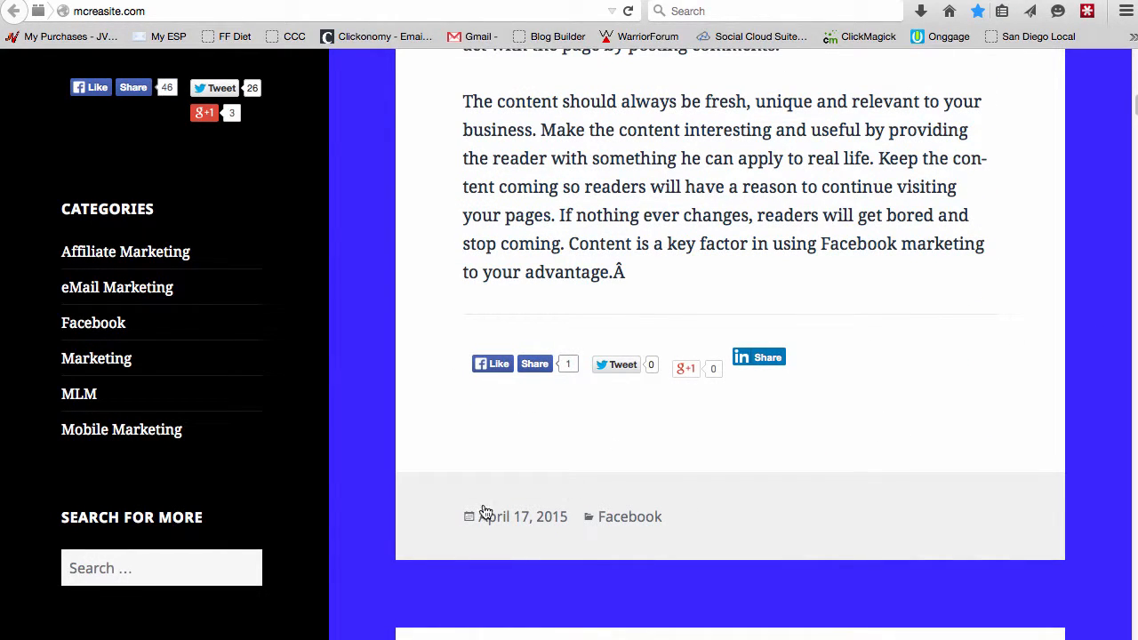
pyautogui.scroll(20, 825, 356)
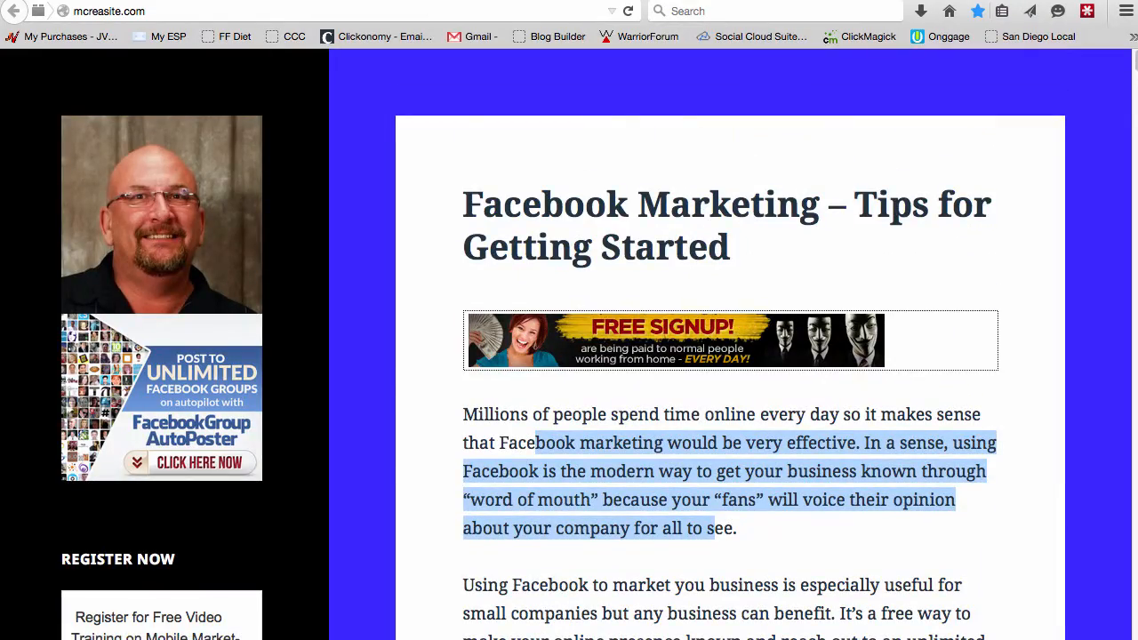
# Switch back to the File Manager tab, scroll its file list, and return to the cPanel dashboard tab.
pyautogui.click(317, 1)
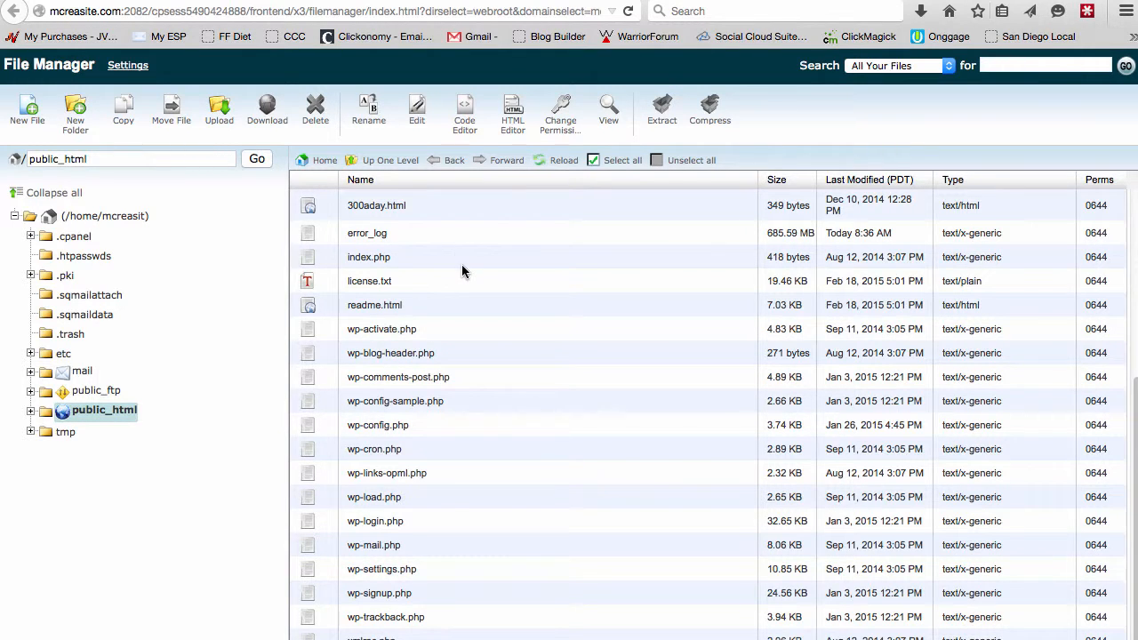
pyautogui.scroll(3, 462, 271)
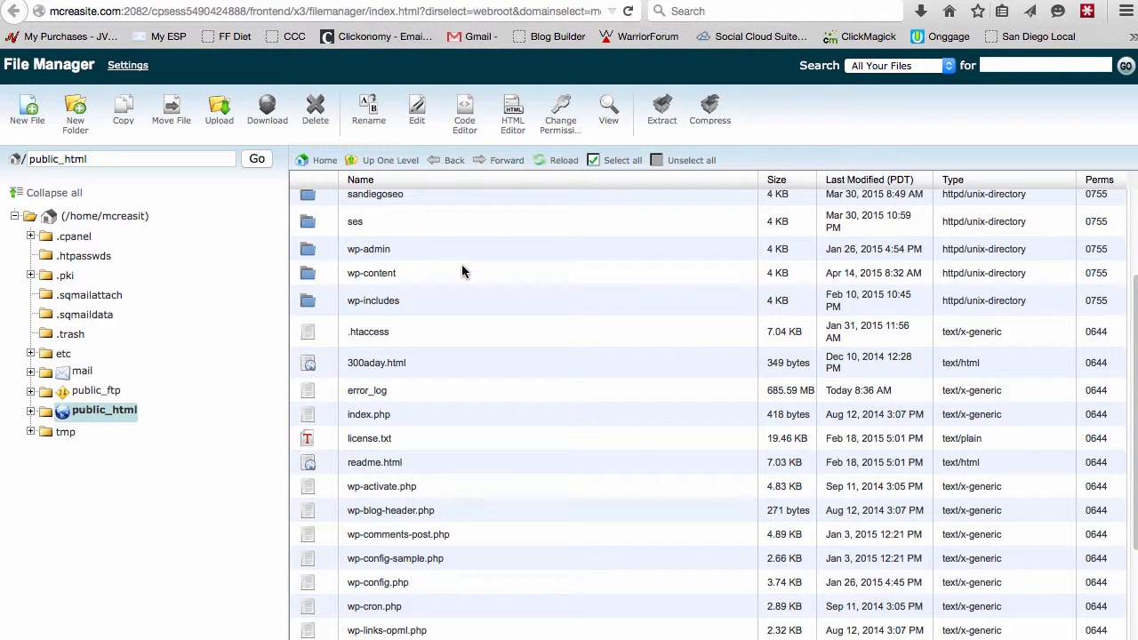
pyautogui.click(342, 2)
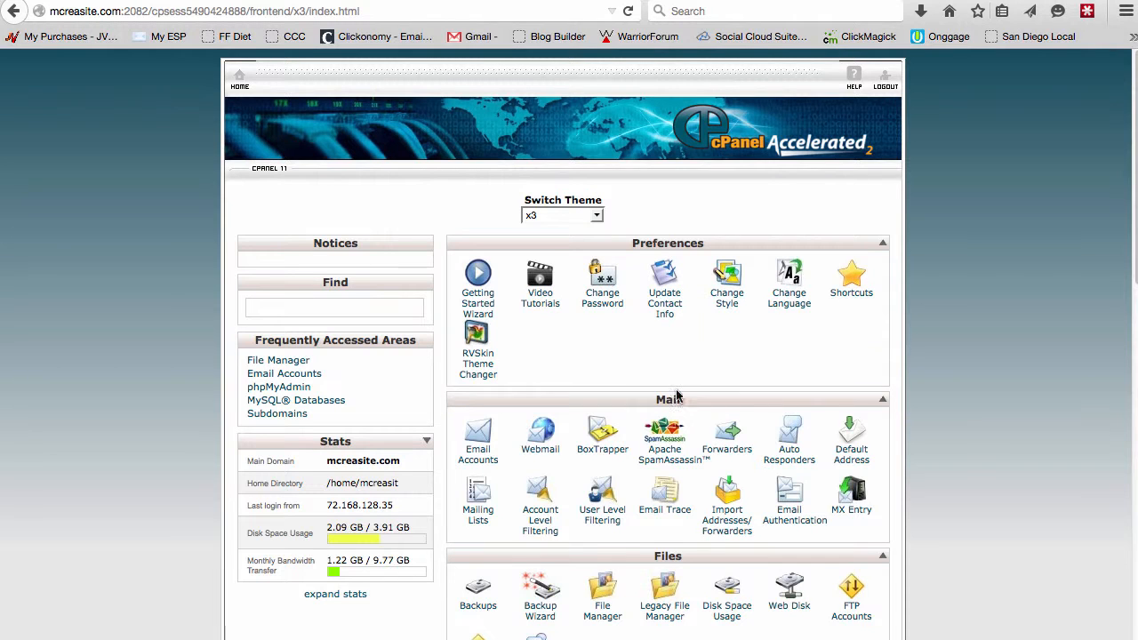
# Search the dashboard tools for qui and open QuickInstall.
pyautogui.click(348, 310)
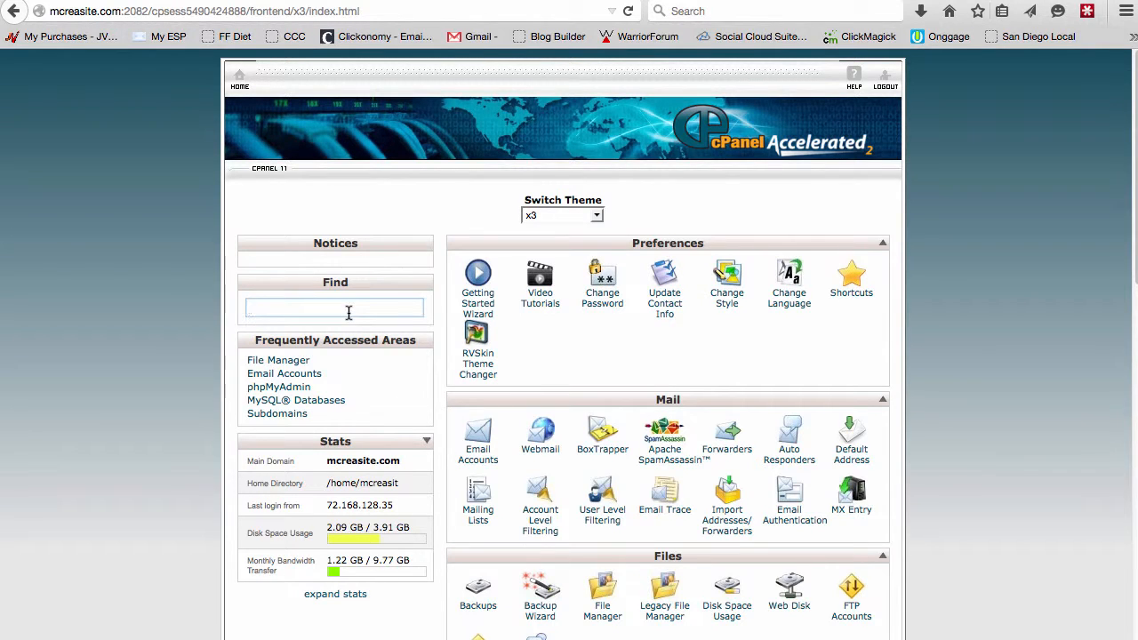
pyautogui.write('qui')
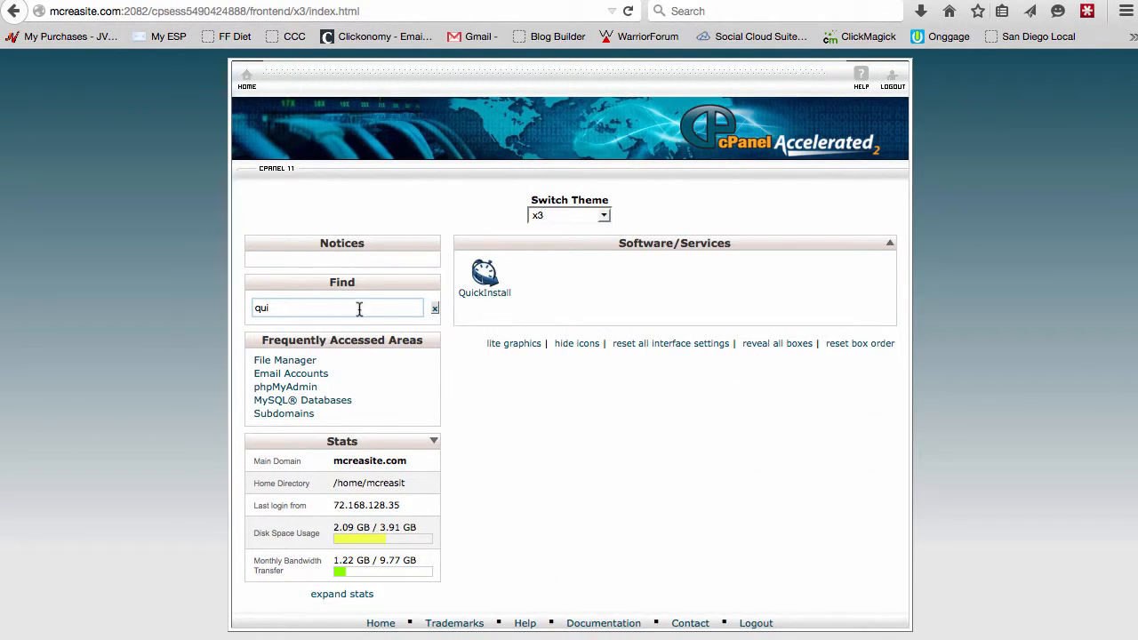
pyautogui.click(487, 292)
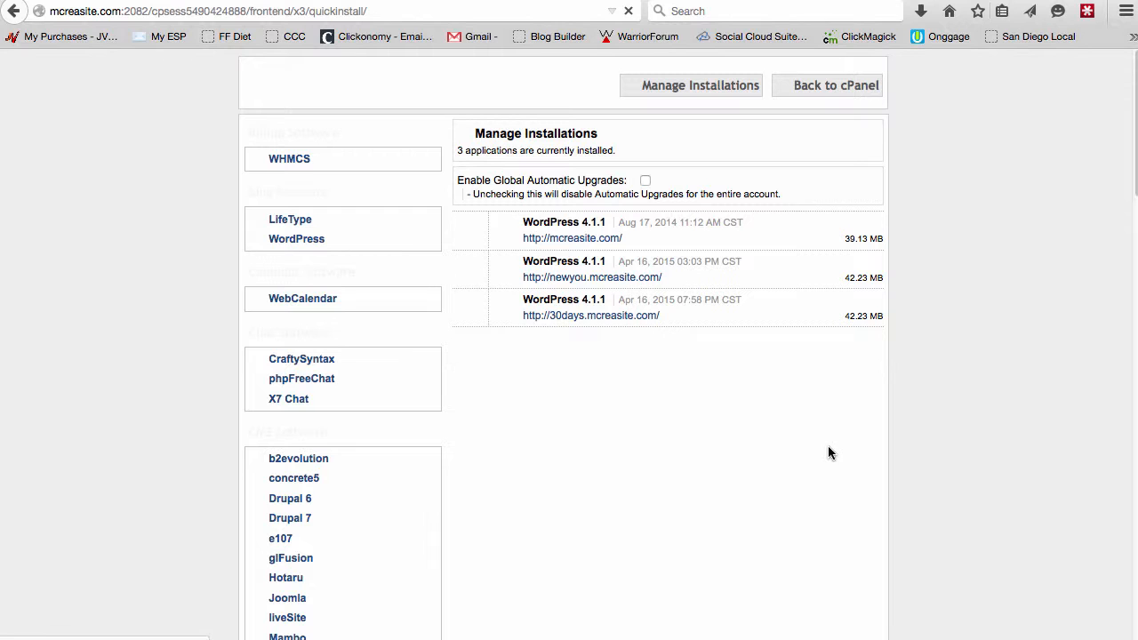
# Browse the QuickInstall catalogue of software categories.
pyautogui.scroll(-12, 307, 463)
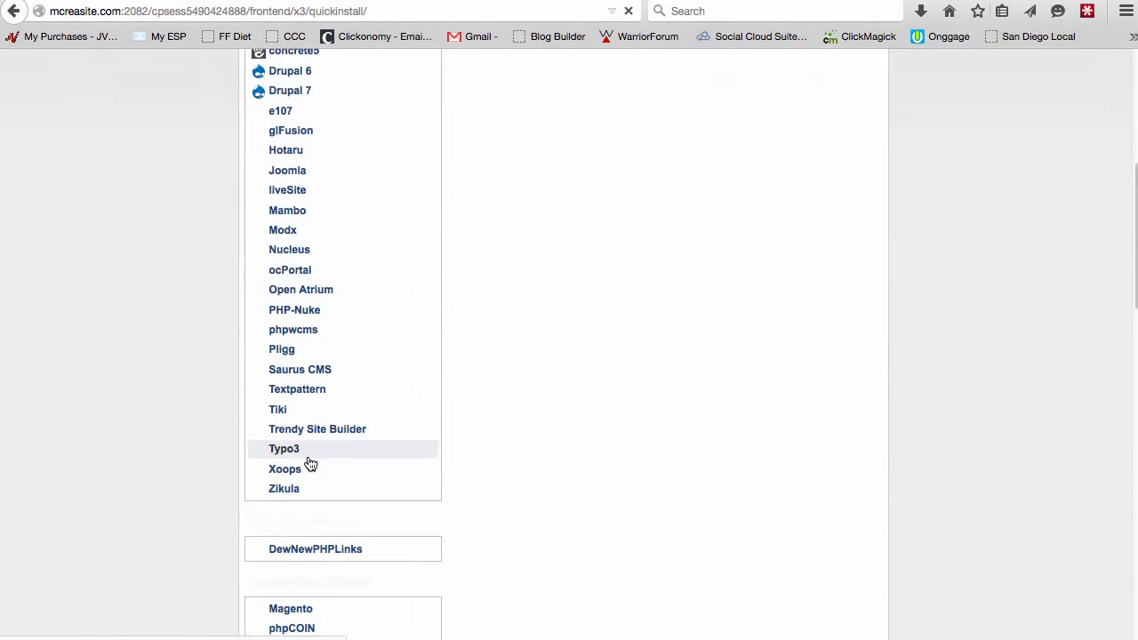
pyautogui.scroll(-8, 292, 511)
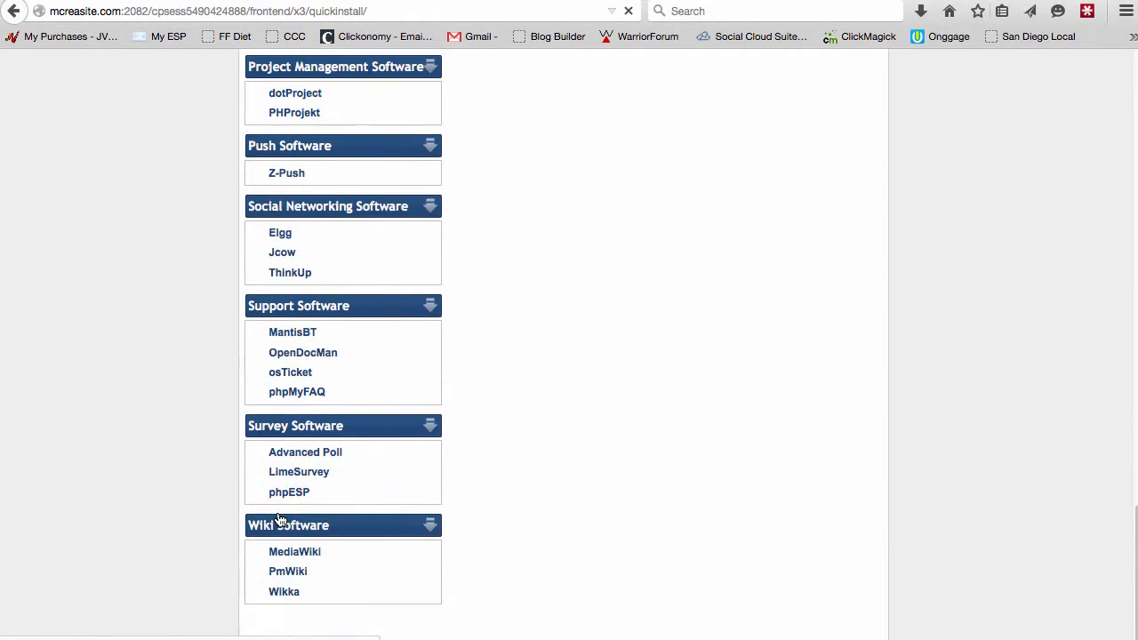
pyautogui.scroll(11, 279, 520)
pyautogui.scroll(12, 277, 533)
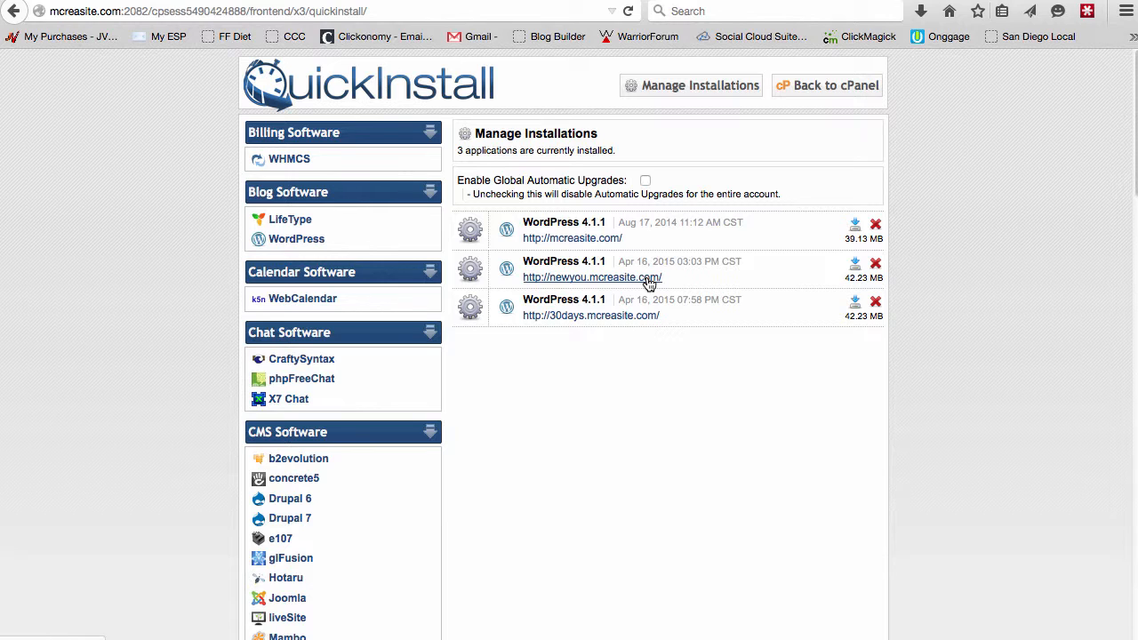
# Choose WordPress in QuickInstall, continue to its install form, and set the domain to ses.mcreasite.com.
pyautogui.click(607, 318)
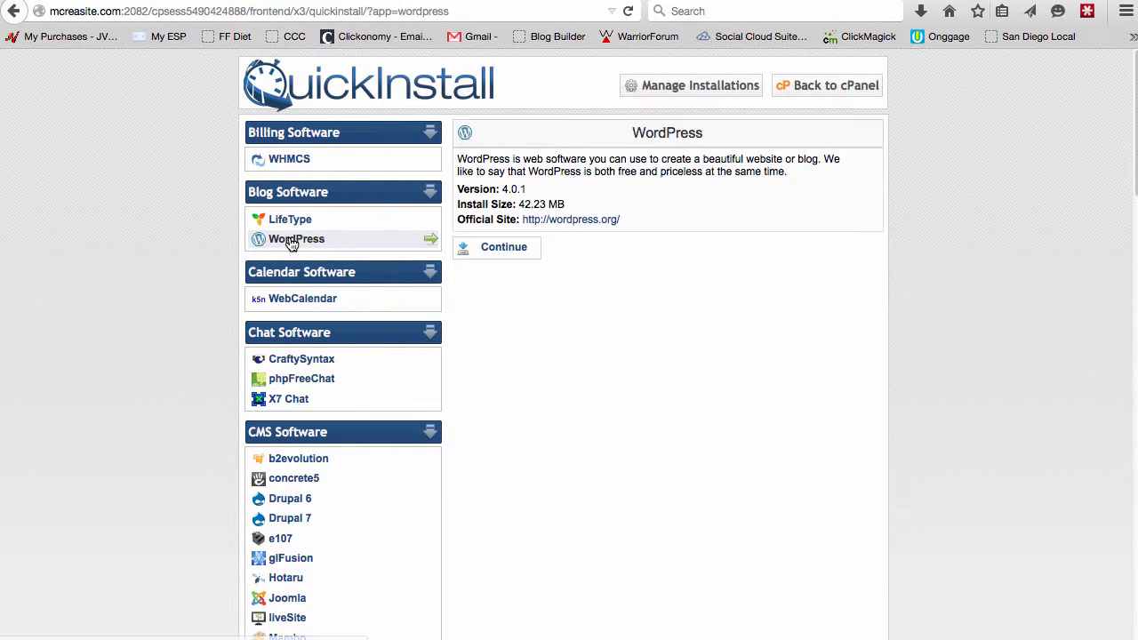
pyautogui.click(503, 250)
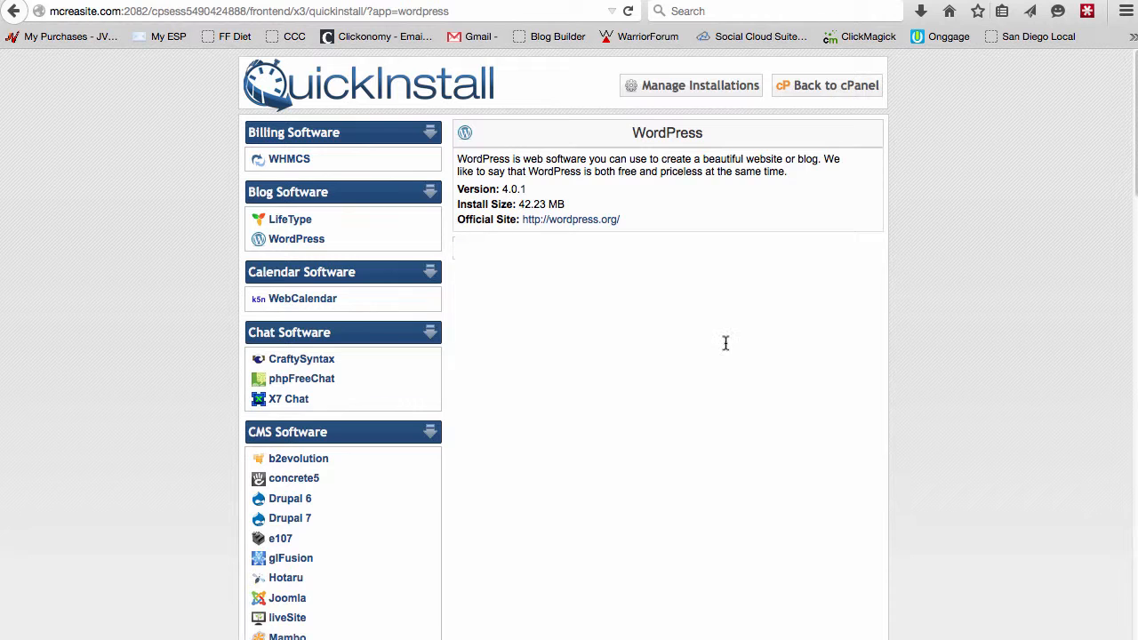
pyautogui.click(689, 288)
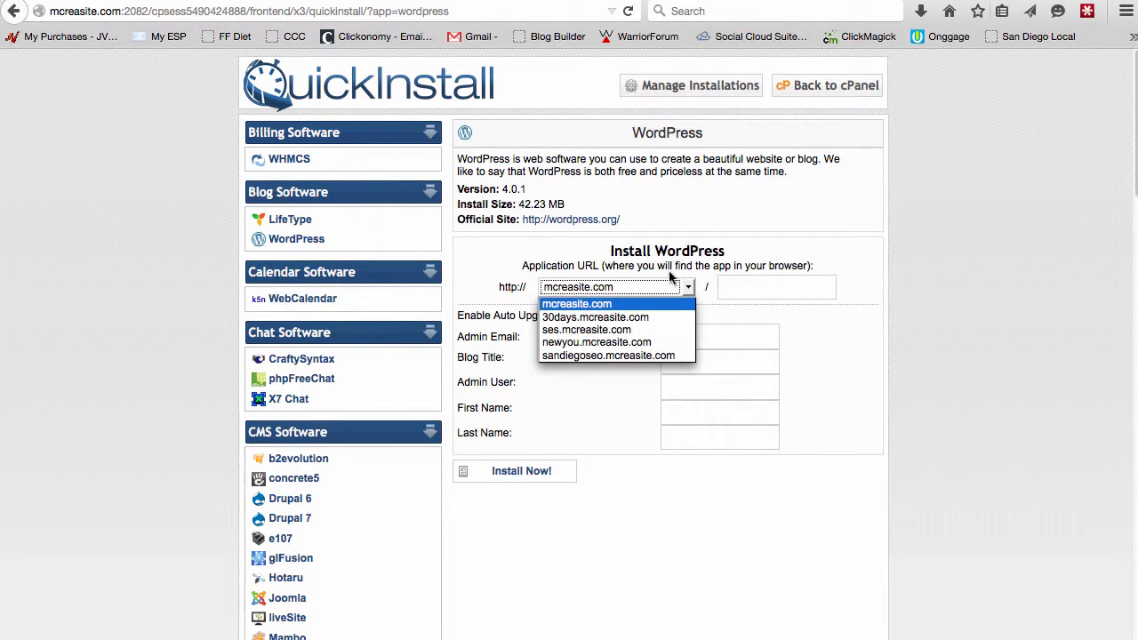
pyautogui.click(622, 330)
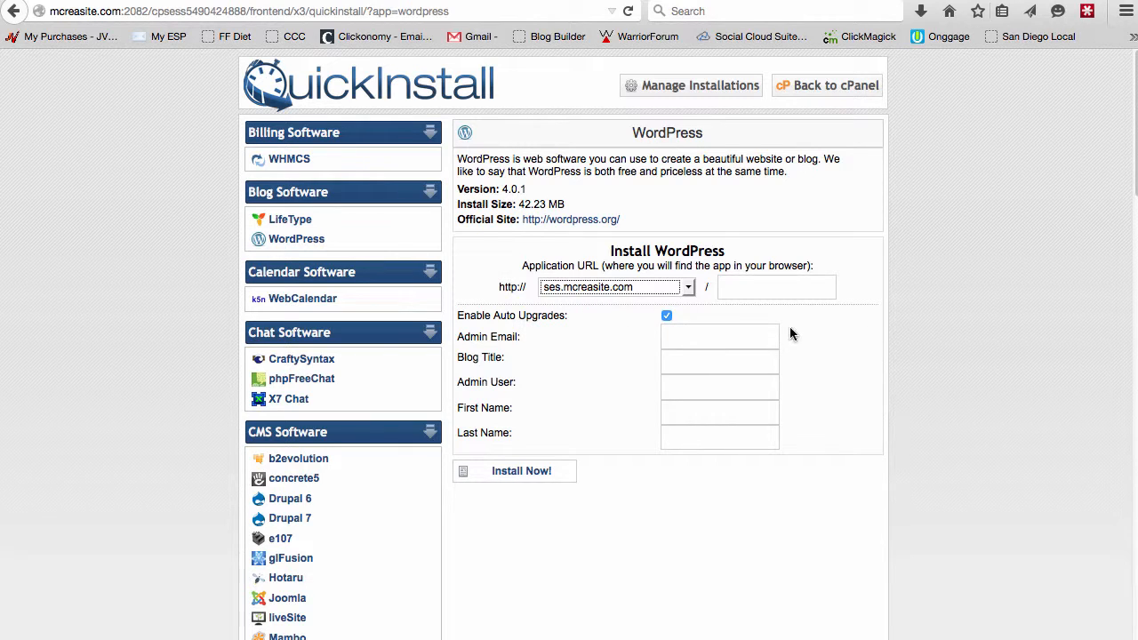
# Fill in the admin e-mail address by picking the site's admin address from the suggestions.
pyautogui.click(728, 333)
pyautogui.write('admi')
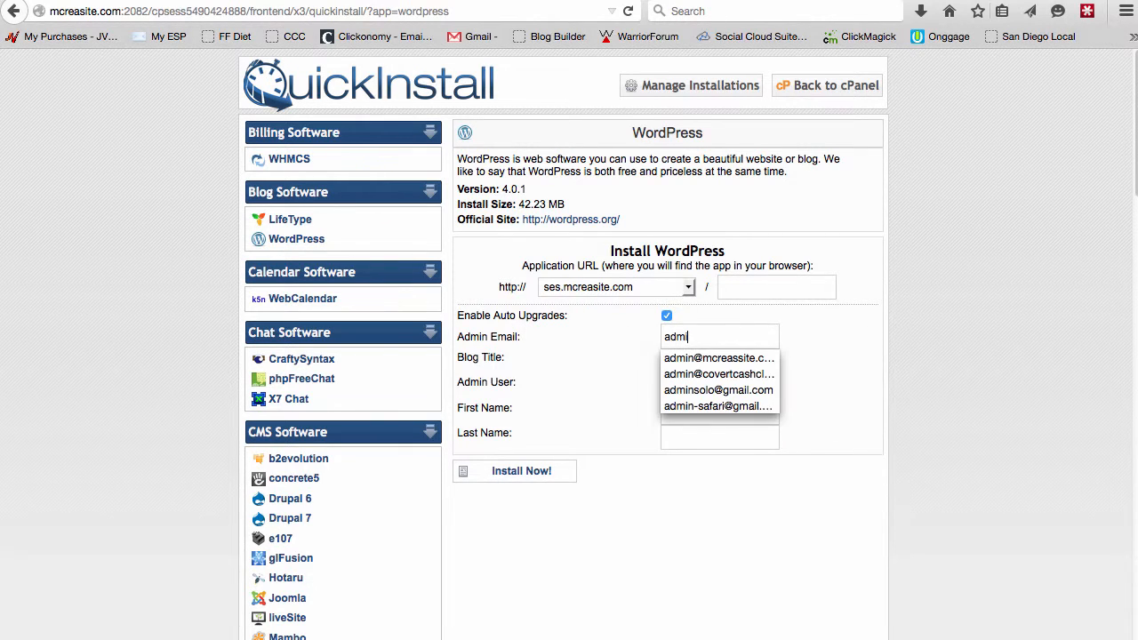
pyautogui.press('BackSpace')
pyautogui.press('BackSpace')
pyautogui.press('BackSpace')
pyautogui.press('BackSpace')
pyautogui.write('admin')
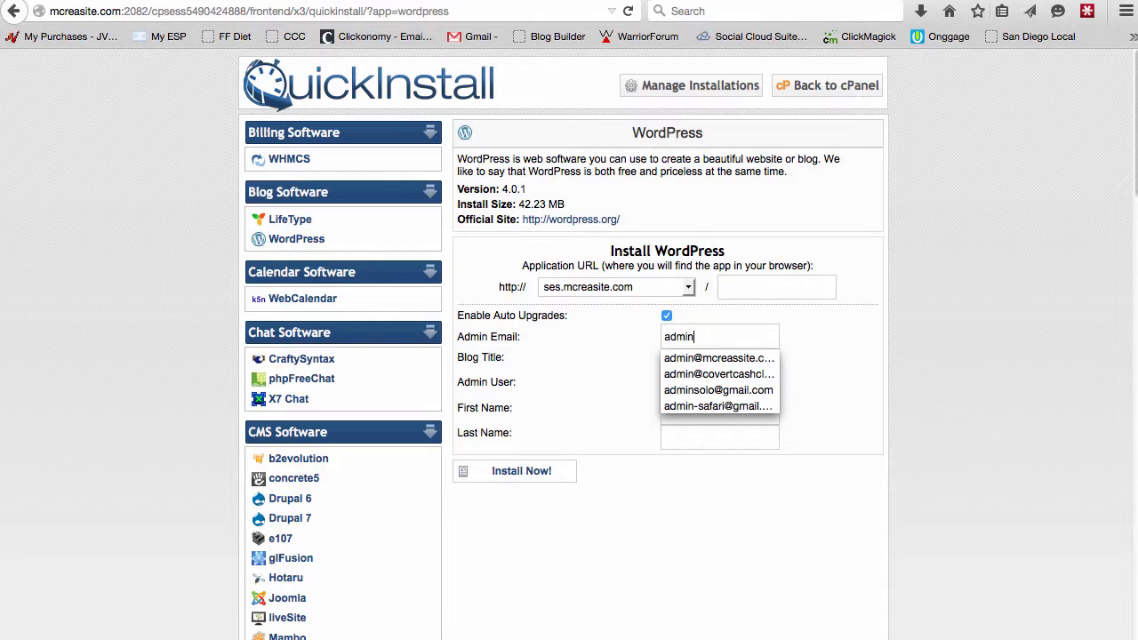
pyautogui.press('Down')
pyautogui.press('Return')
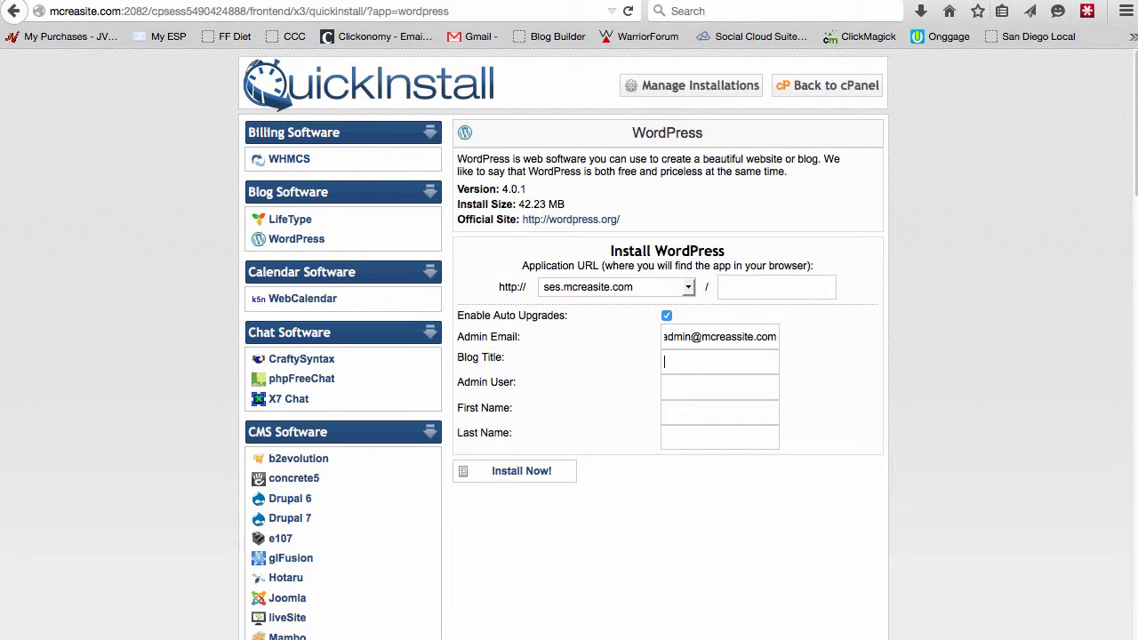
# Set the blog title to Test, admin user to test, first name admin, enter the owner's last name, and install.
pyautogui.press('Tab')
pyautogui.write('Test')
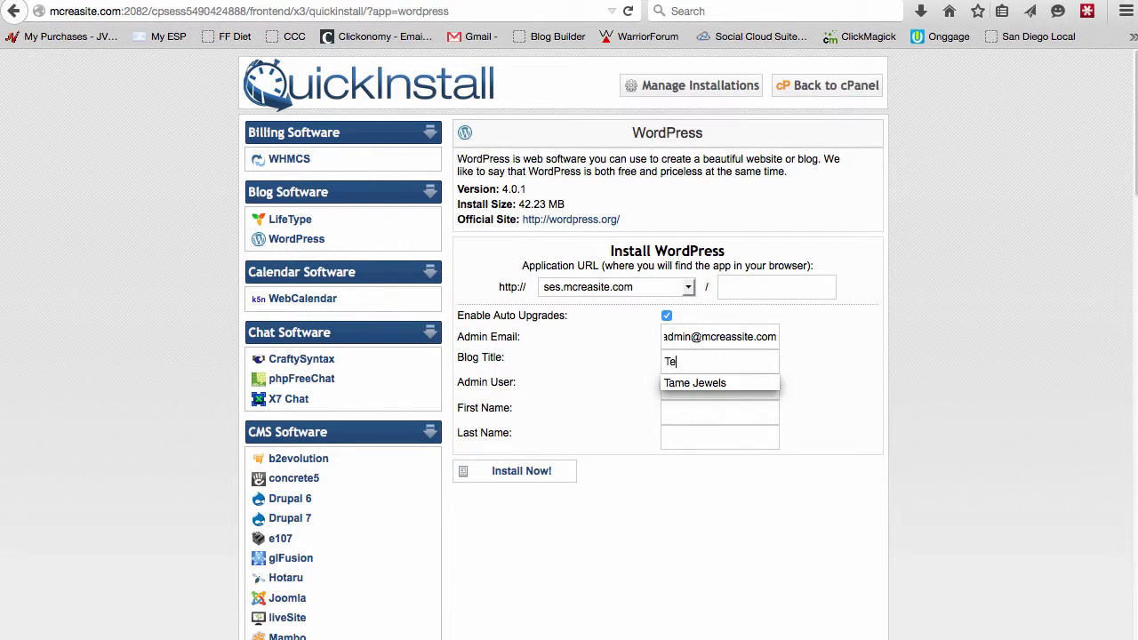
pyautogui.write('test')
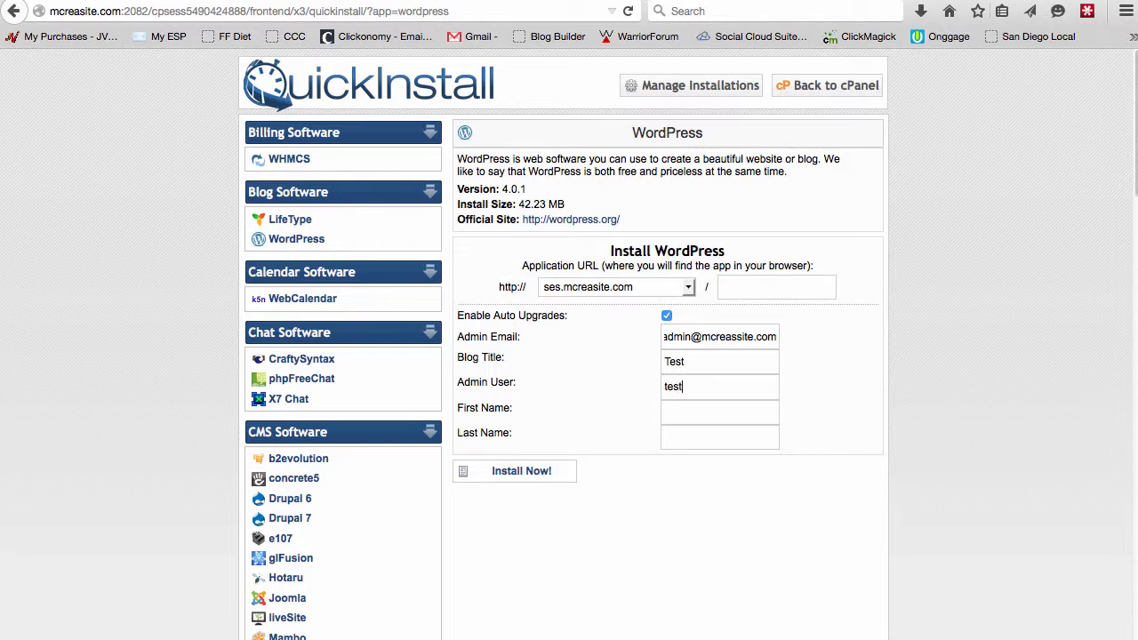
pyautogui.write('a')
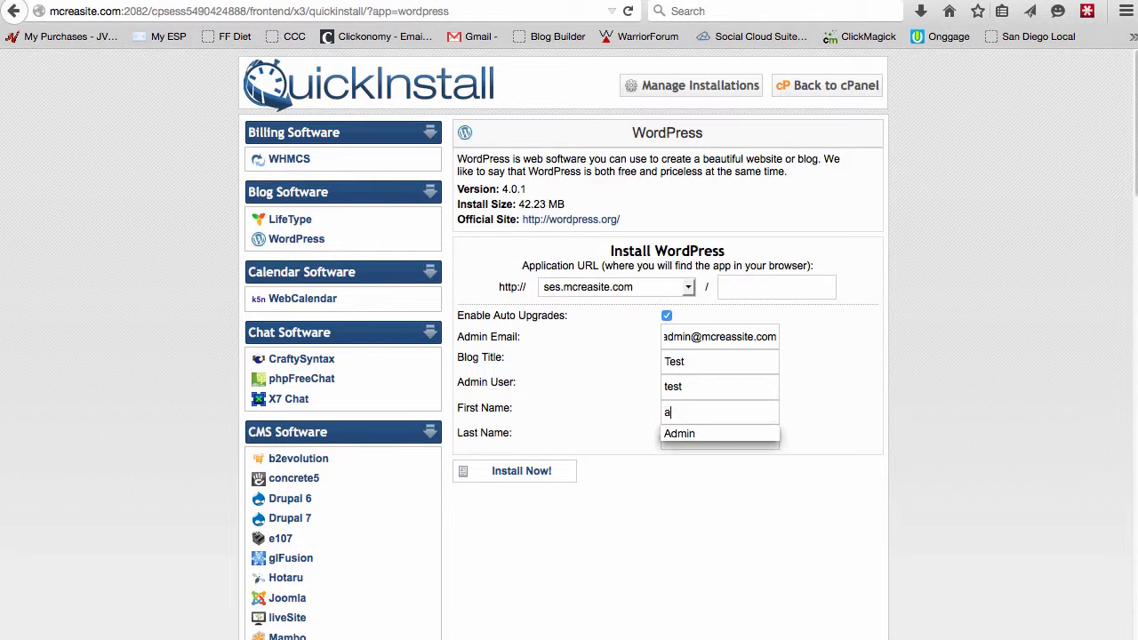
pyautogui.write('dminmcrea')
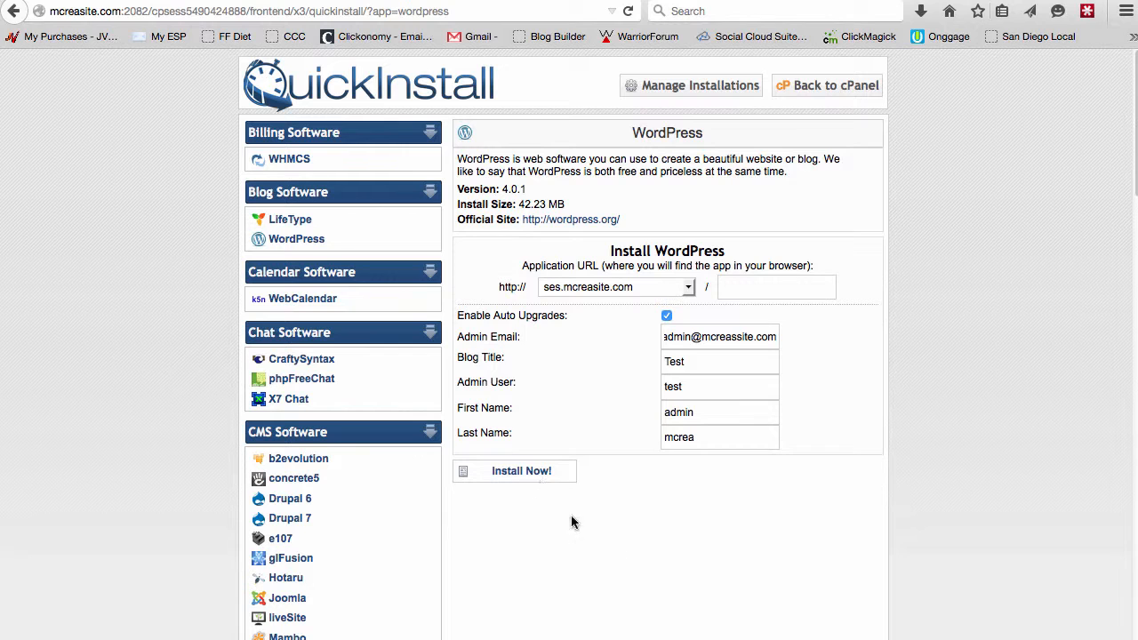
pyautogui.click(544, 473)
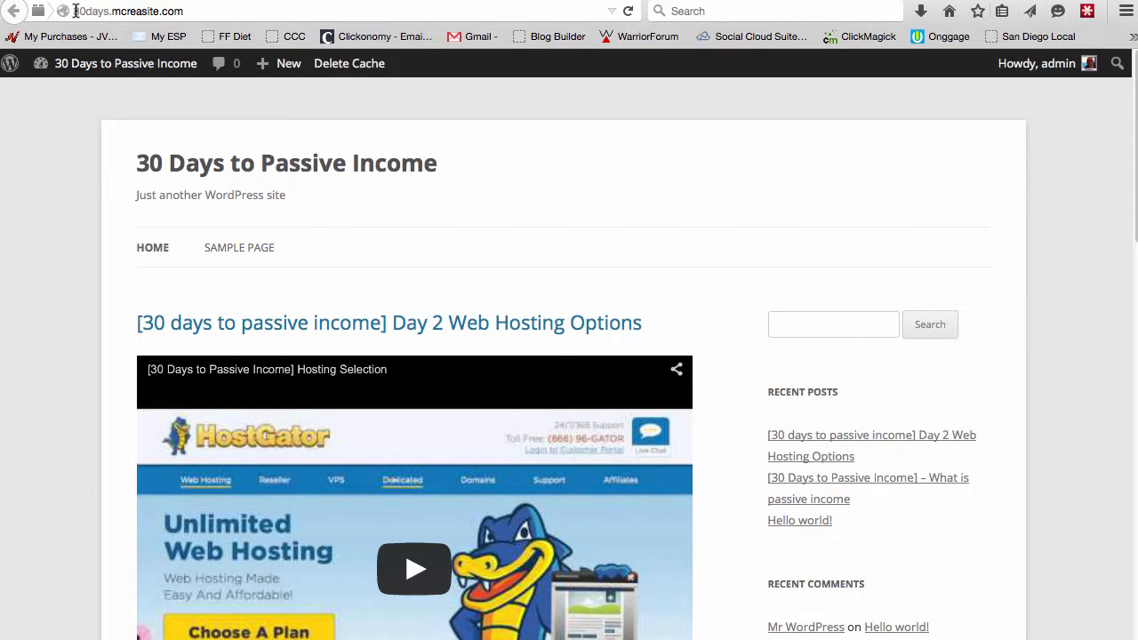
# Review the installation confirmation and highlight the generated admin password.
pyautogui.moveTo(74, 11); pyautogui.dragTo(106, 9)
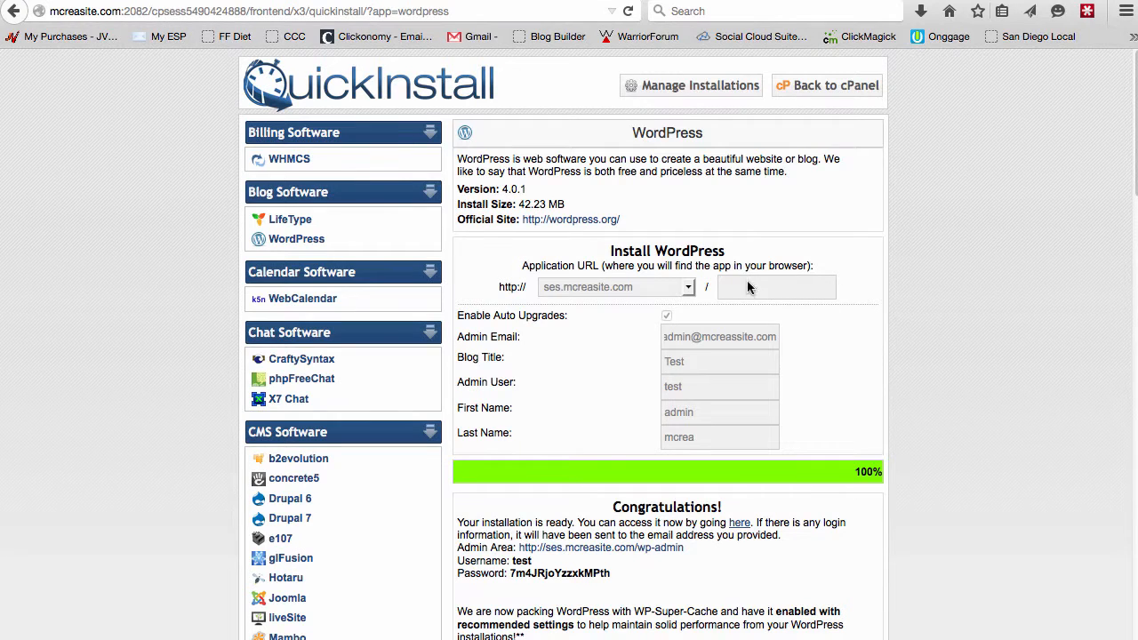
pyautogui.scroll(-5, 951, 346)
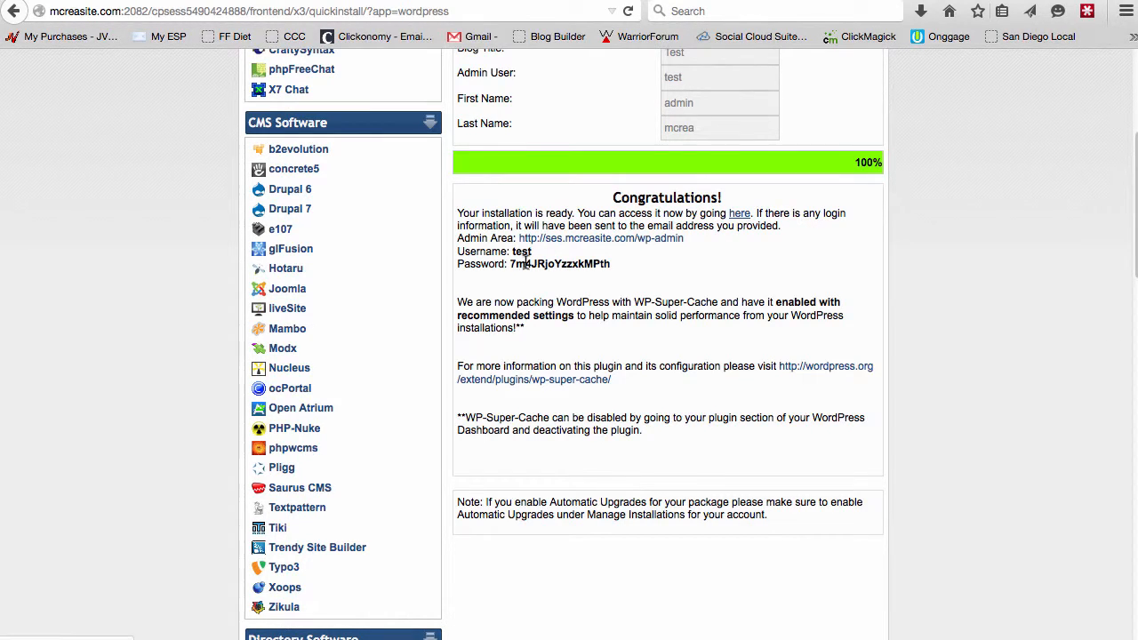
pyautogui.moveTo(510, 264); pyautogui.dragTo(637, 277)
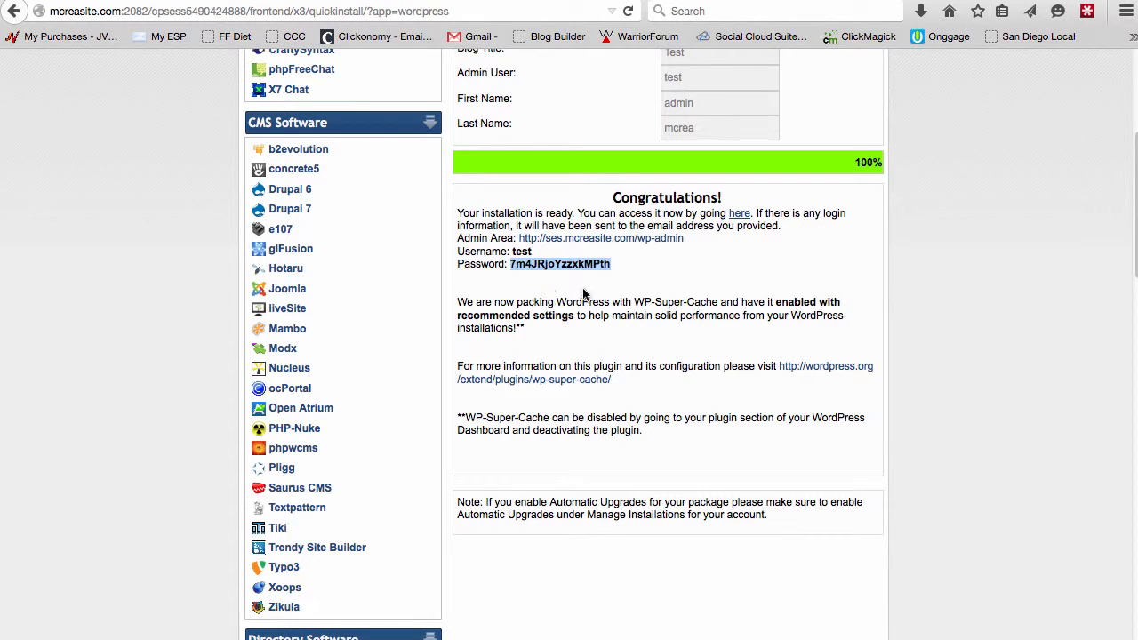
pyautogui.scroll(3, 1092, 304)
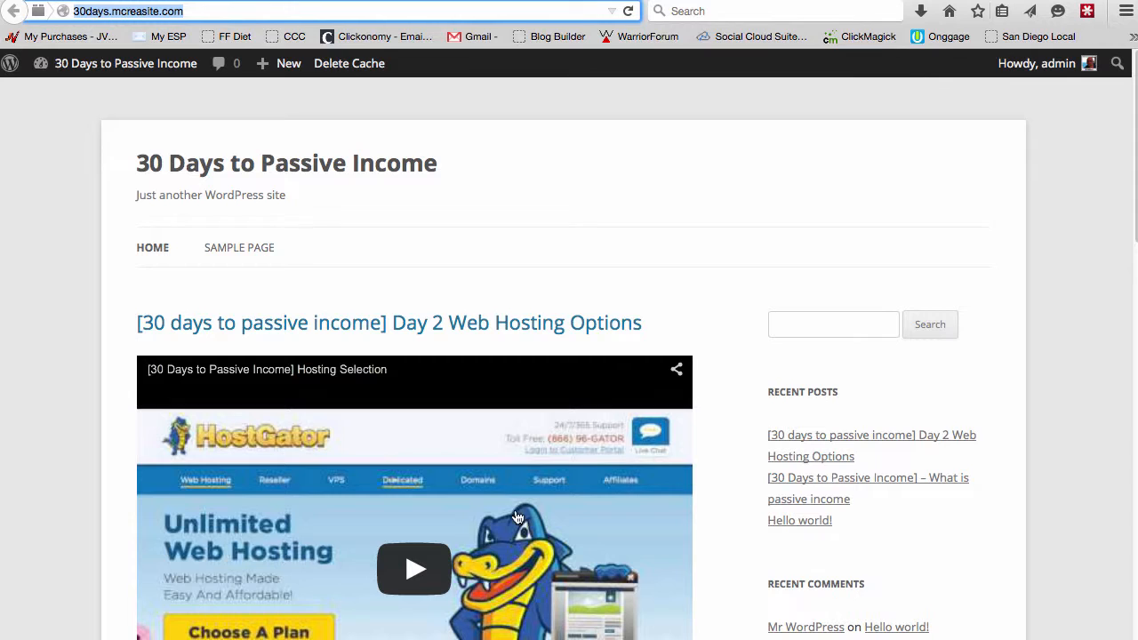
# Select part of the 30days.mcreasite.com address and open the site's admin bar menu.
pyautogui.click(106, 11)
pyautogui.moveTo(106, 12); pyautogui.dragTo(75, 12)
pyautogui.moveTo(100, 69)
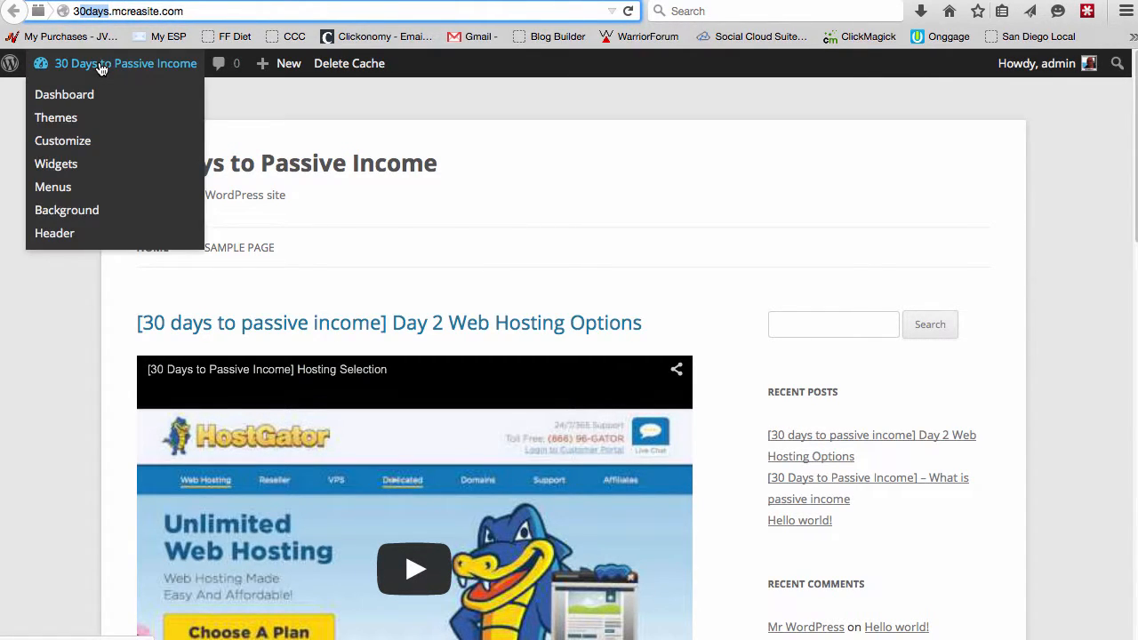